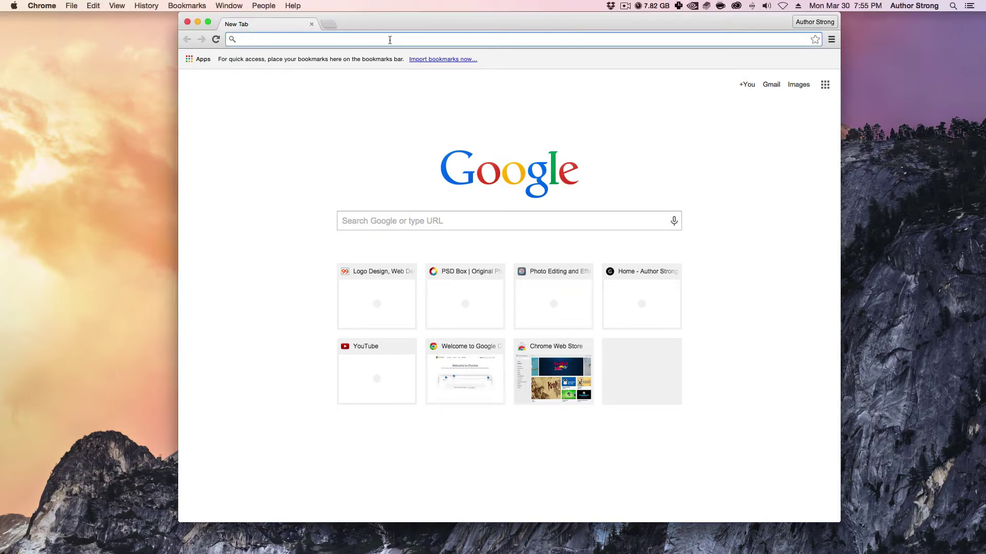
- Load psdcovers.com and jump to the last mockup listing page, 66
text(psdcovers.com)
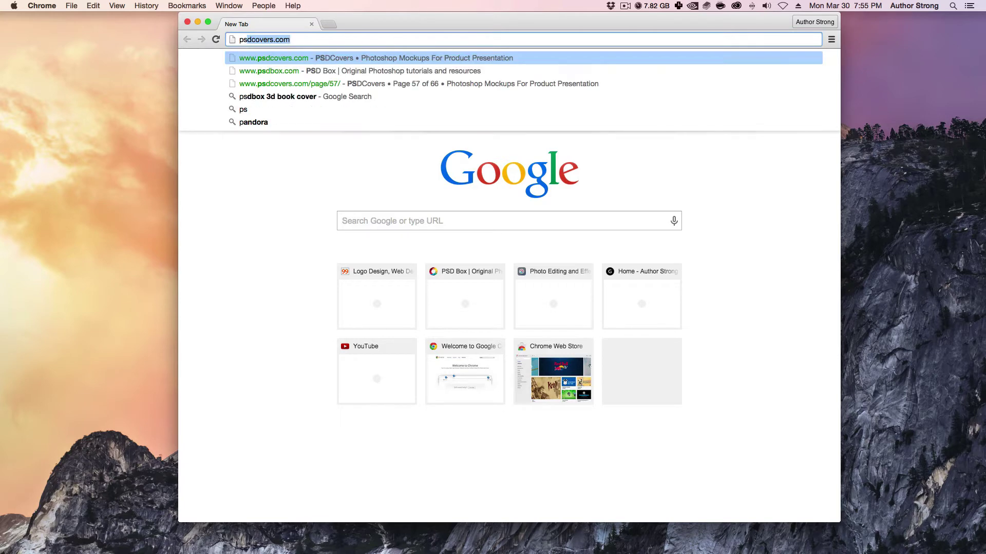
key(Return)
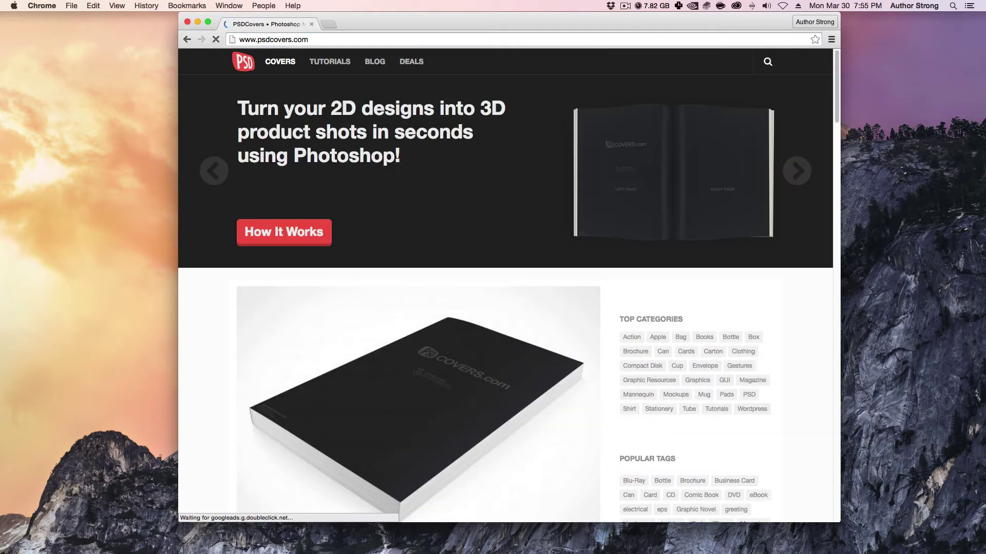
scroll(416, 275, down, 10)
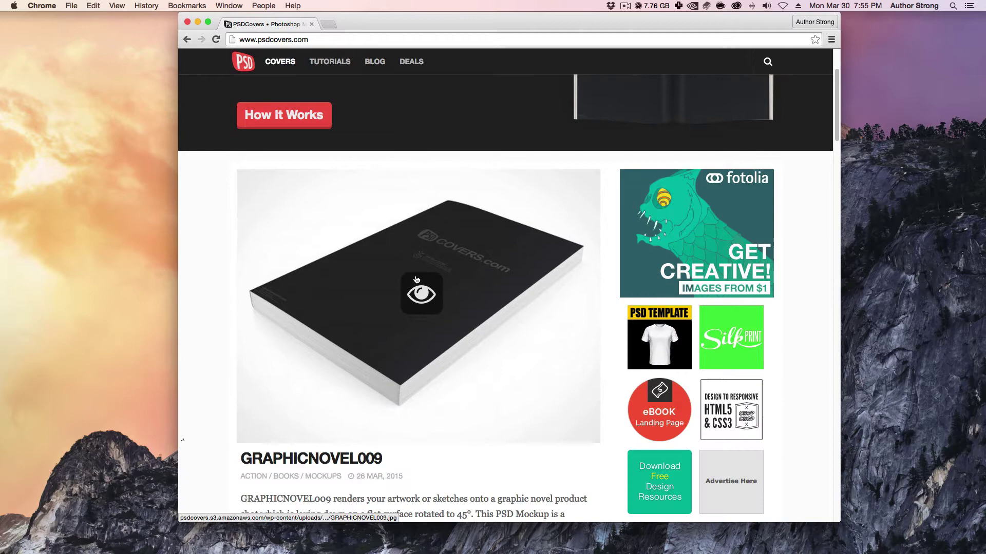
scroll(416, 264, down, 10)
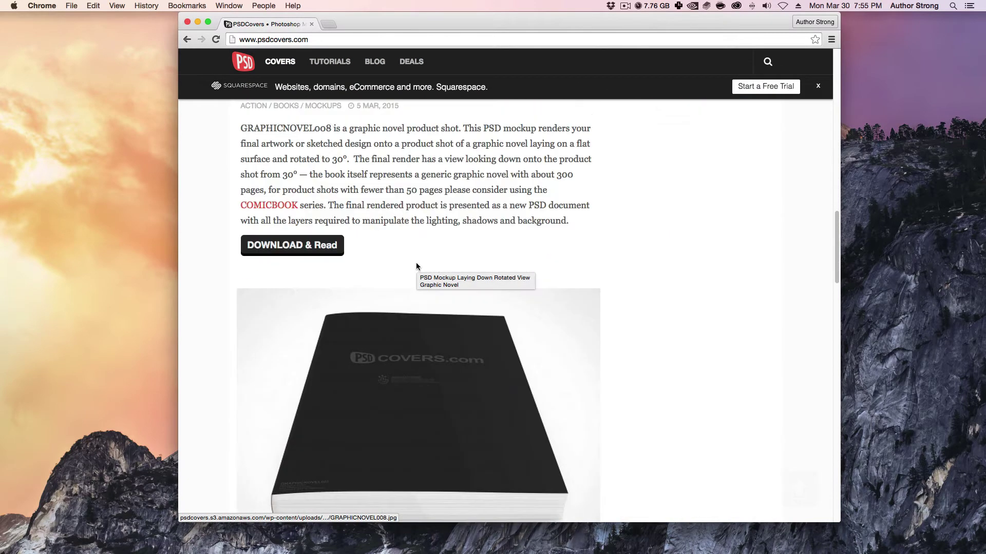
scroll(405, 273, down, 6)
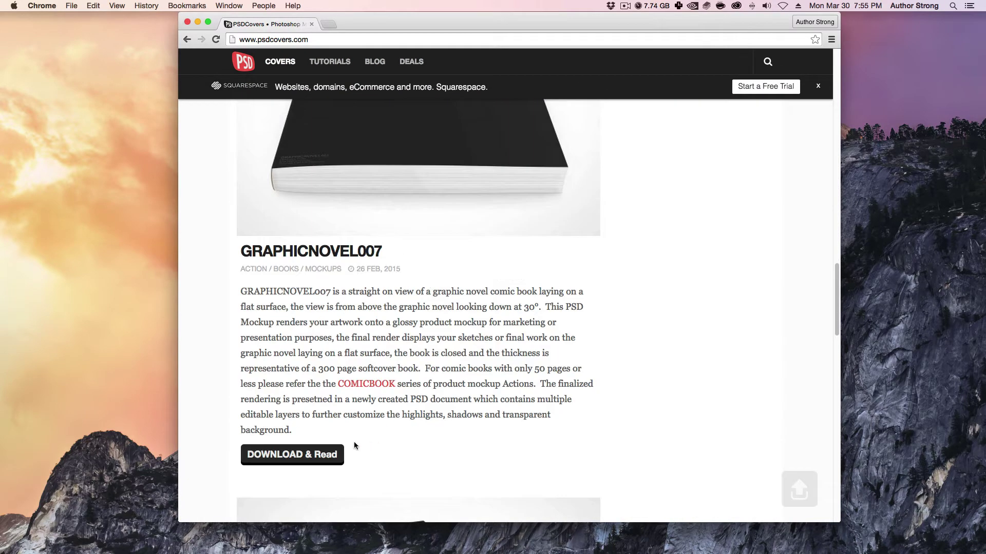
scroll(418, 369, down, 15)
scroll(430, 284, down, 10)
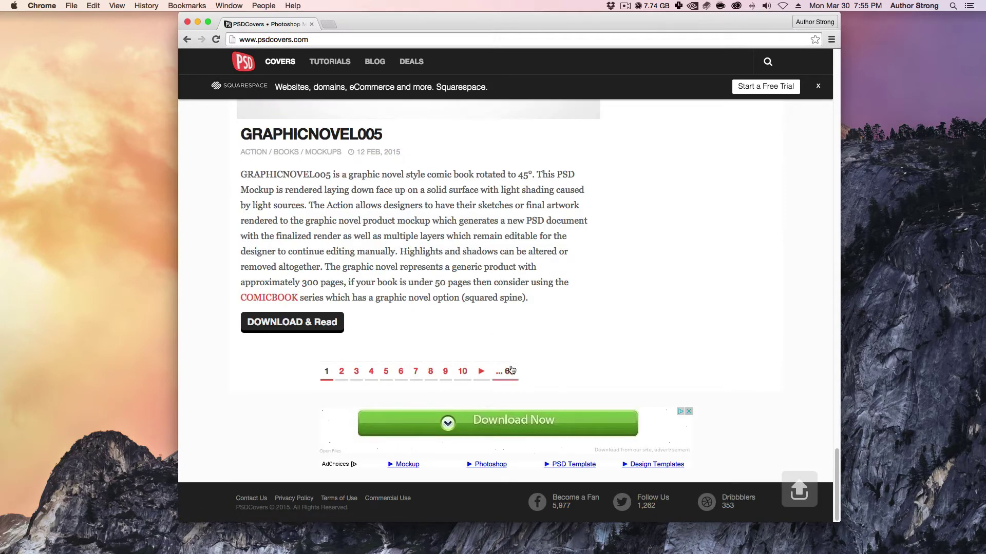
click(507, 371)
- Go to listing page 58 and scroll to the PAPERBACK003 mockup
scroll(517, 327, down, 20)
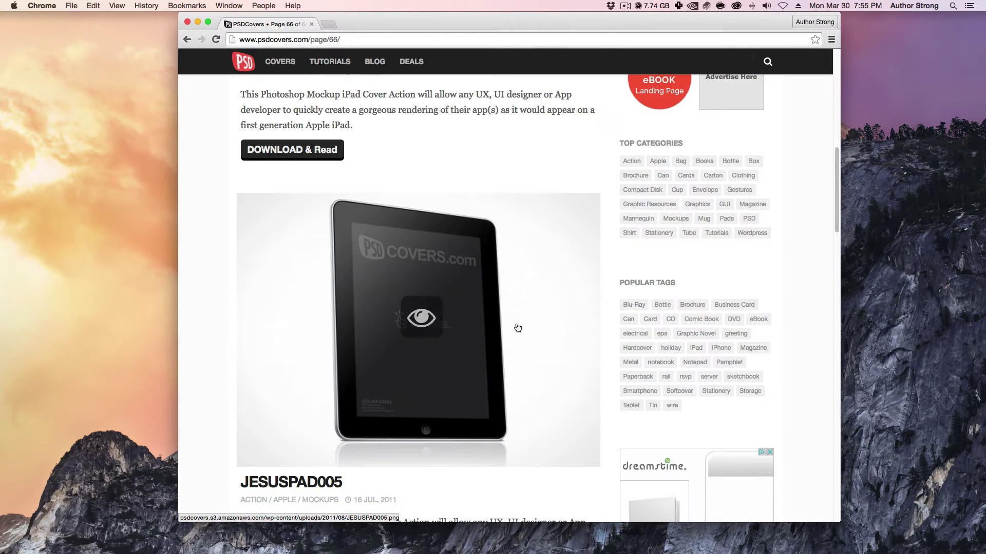
scroll(518, 318, down, 10)
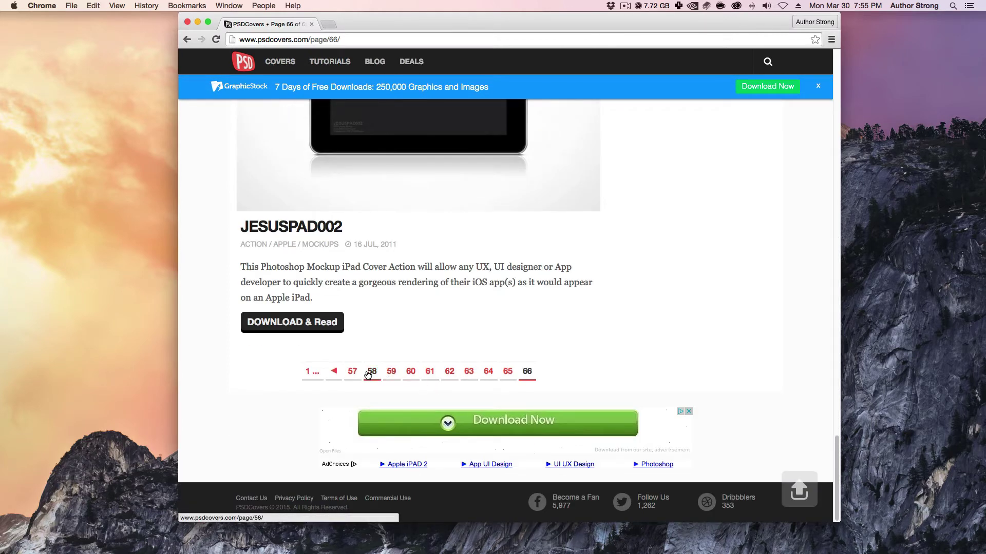
click(371, 377)
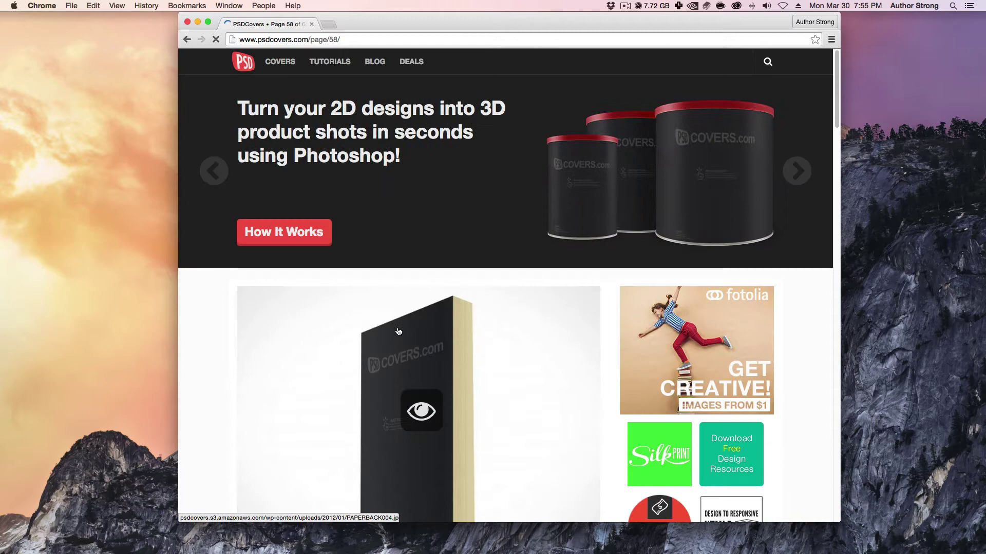
scroll(418, 406, down, 8)
scroll(416, 308, down, 13)
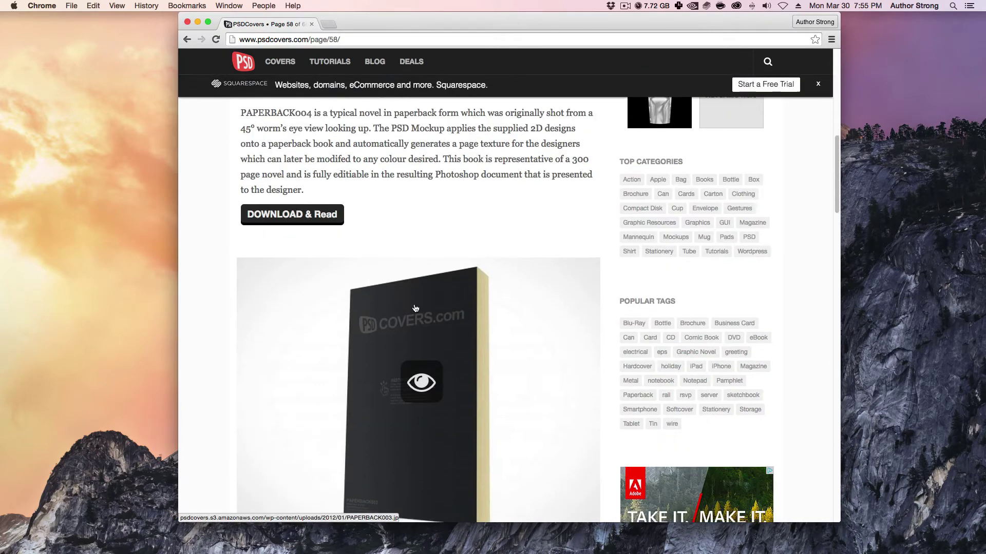
scroll(414, 158, up, 7)
scroll(414, 158, up, 4)
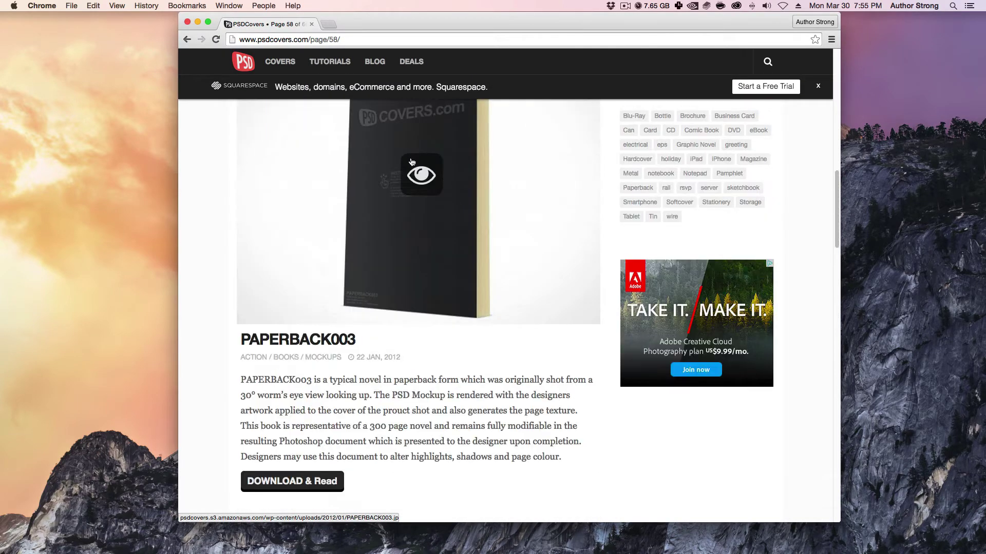
scroll(415, 381, down, 3)
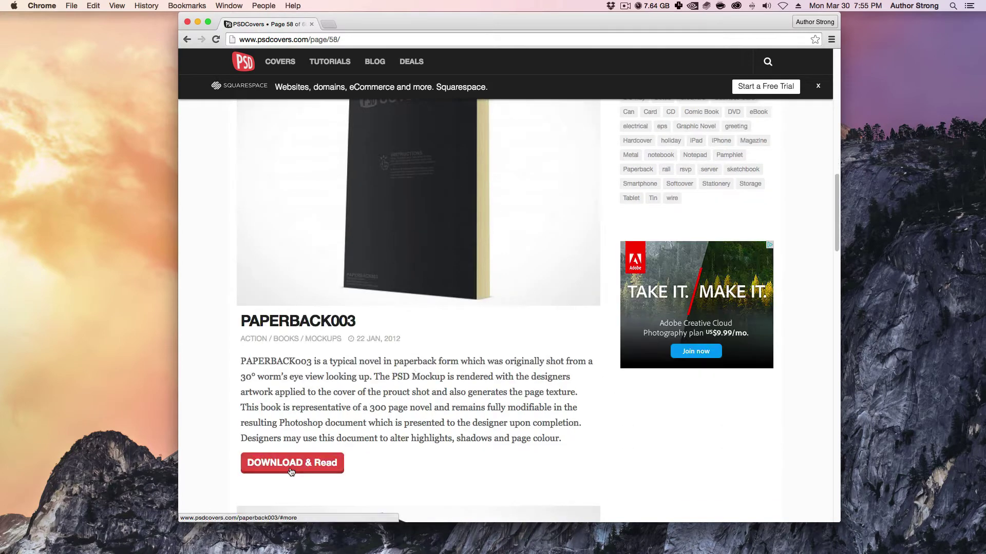
scroll(439, 246, up, 4)
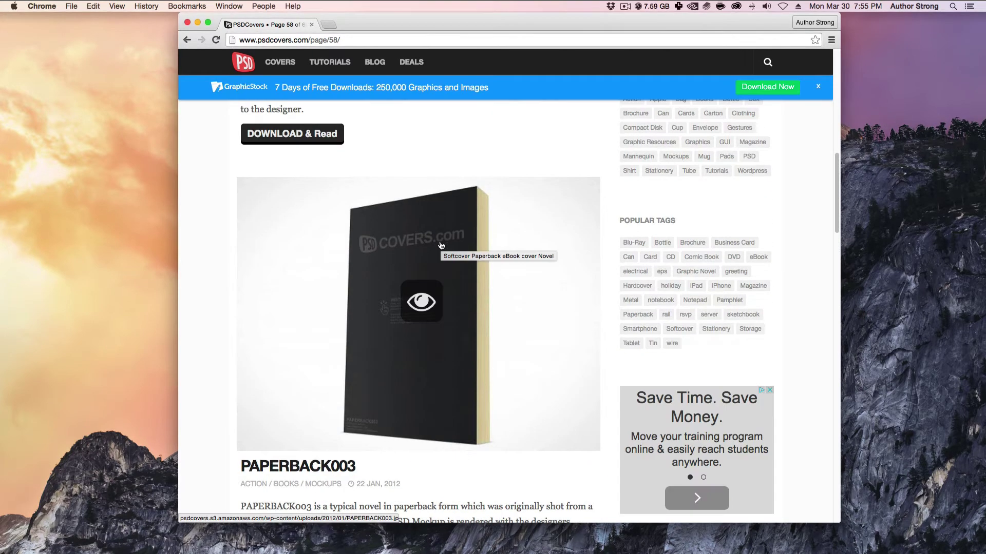
- View the full-size PAPERBACK003 image at actual size in a new tab
super+click(424, 306)
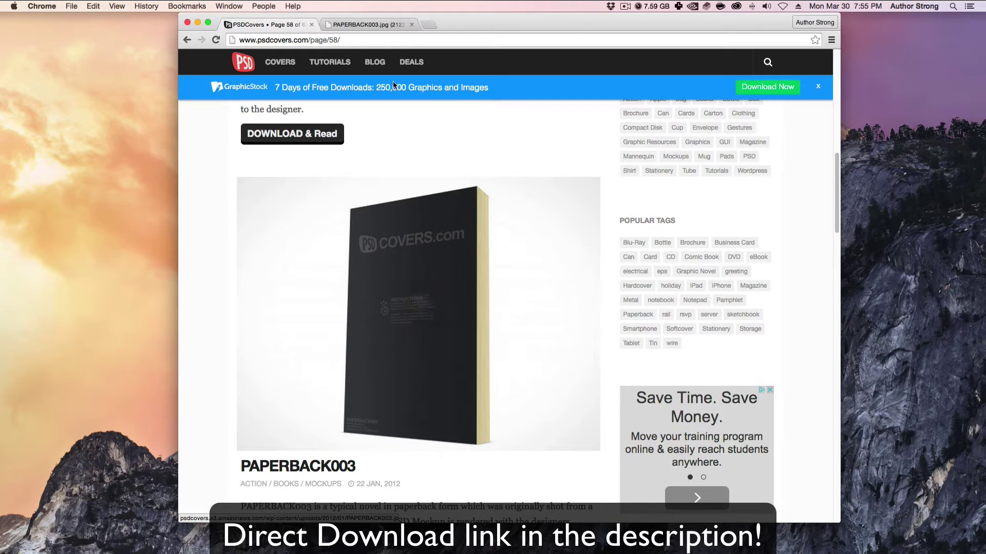
click(375, 25)
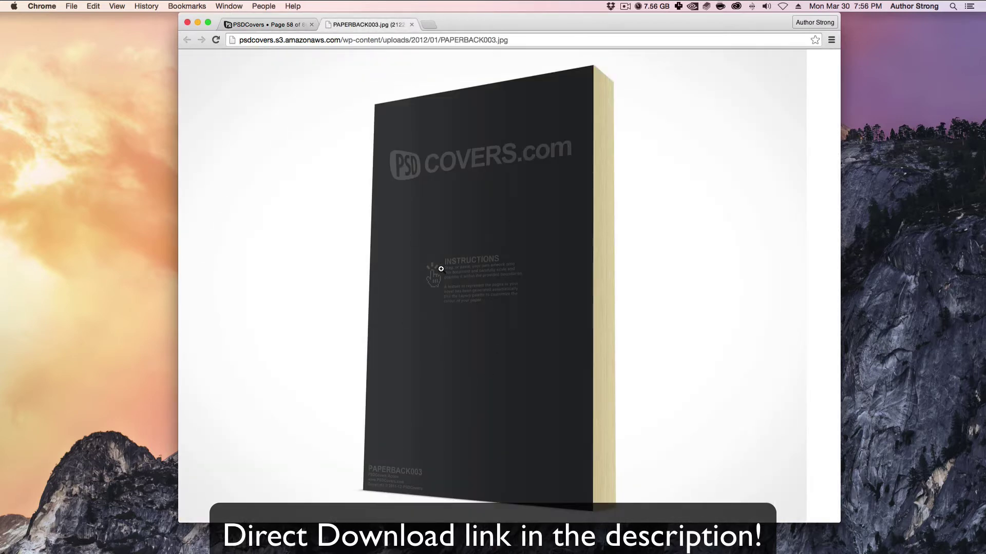
click(441, 269)
scroll(481, 265, down, 3)
scroll(480, 265, up, 3)
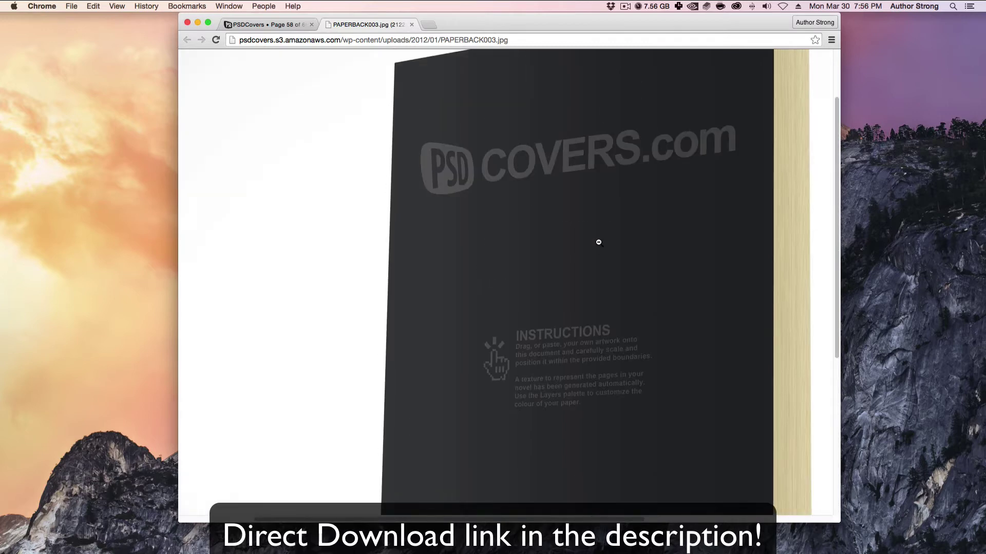
- Save the image to the Desktop as PAPERBACK003 (1).jpg, then close its tab
right_click(563, 254)
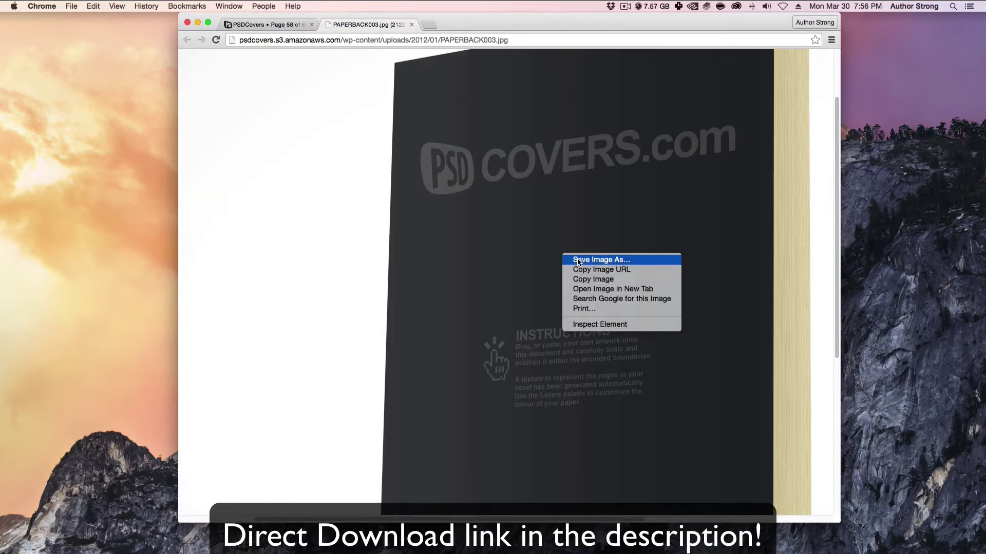
click(579, 260)
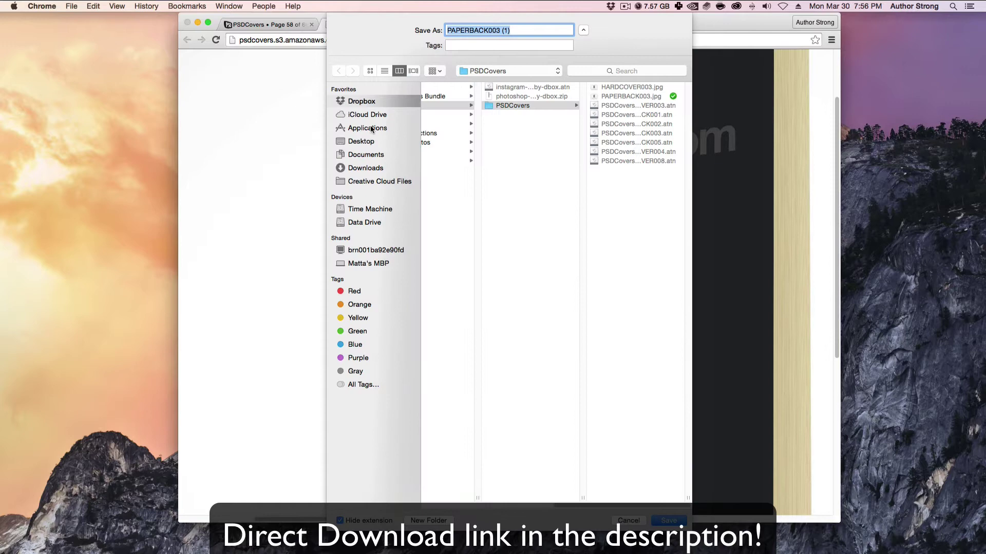
click(368, 142)
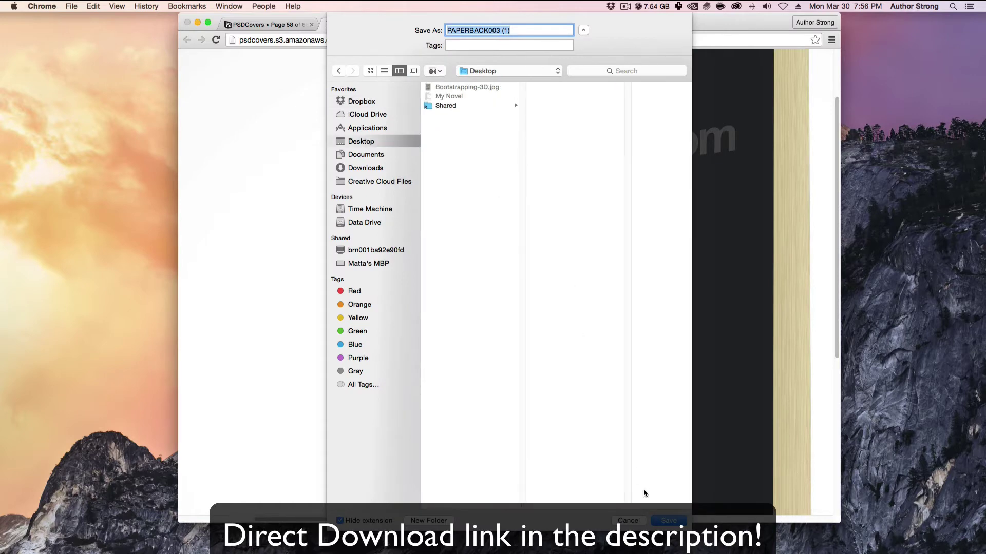
click(668, 521)
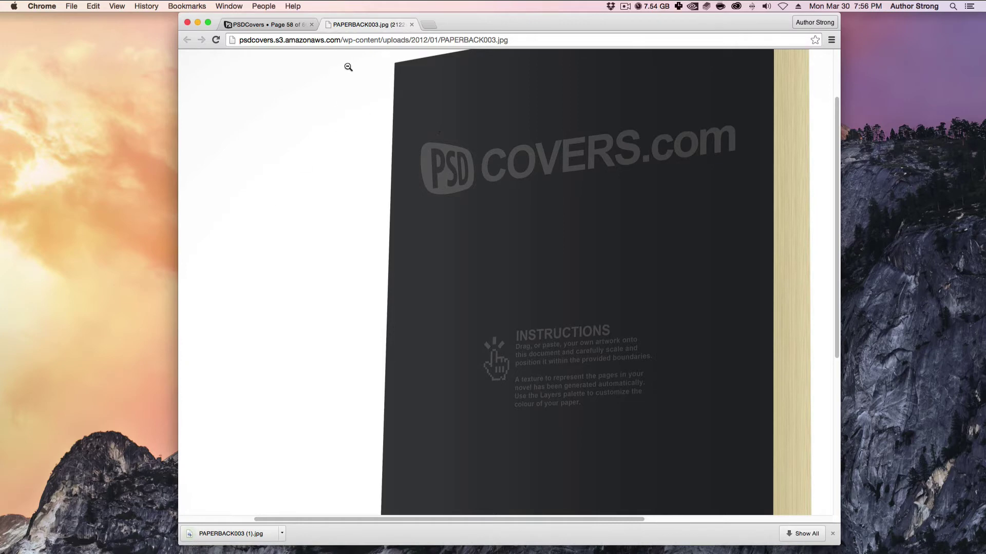
click(412, 25)
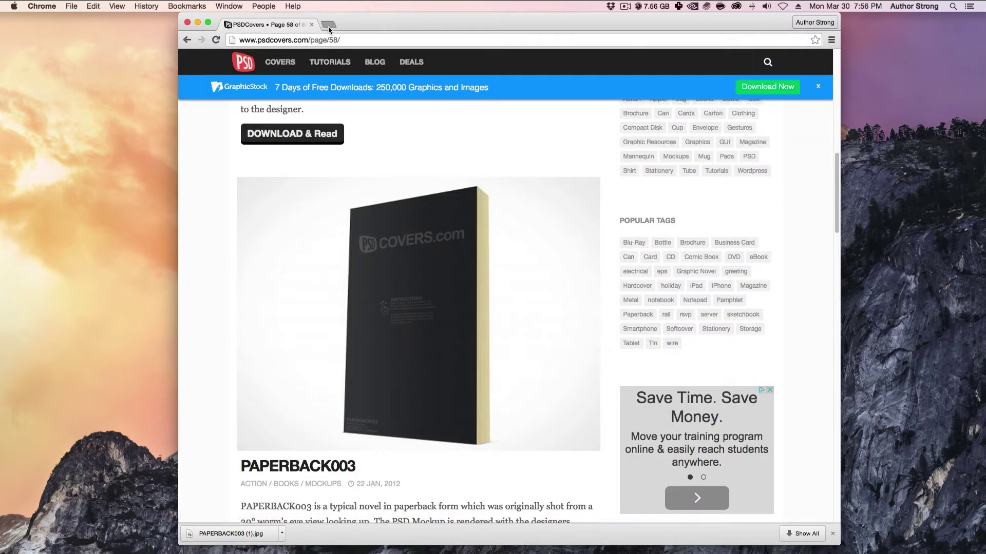
- Launch the Pixlr Editor web app in a new browser tab
click(328, 26)
text(pixlr.com)
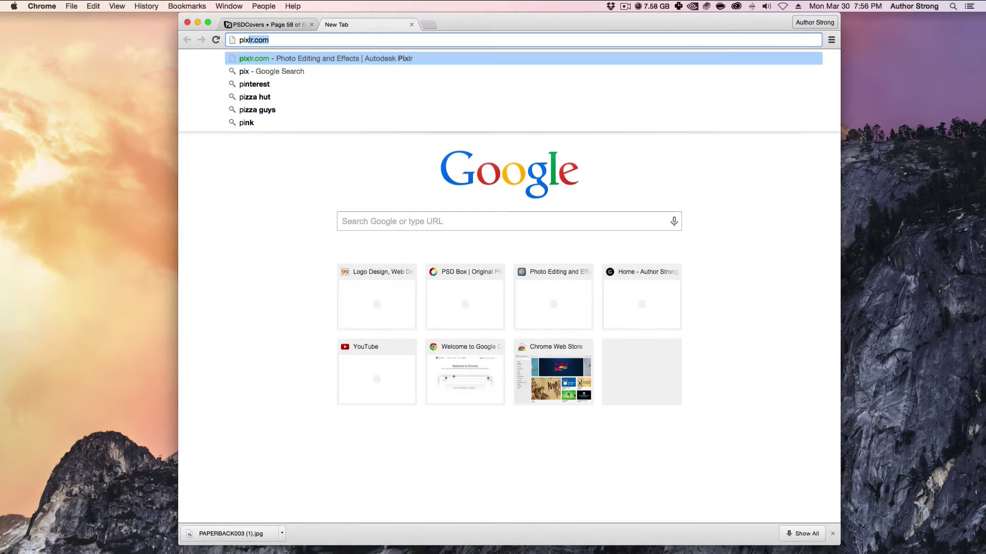
key(Return)
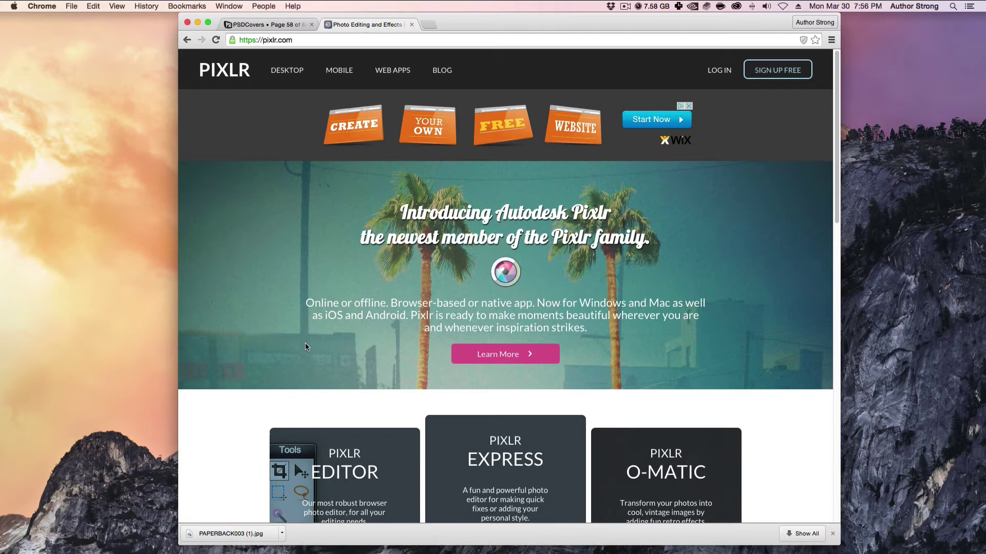
scroll(308, 343, down, 3)
click(329, 483)
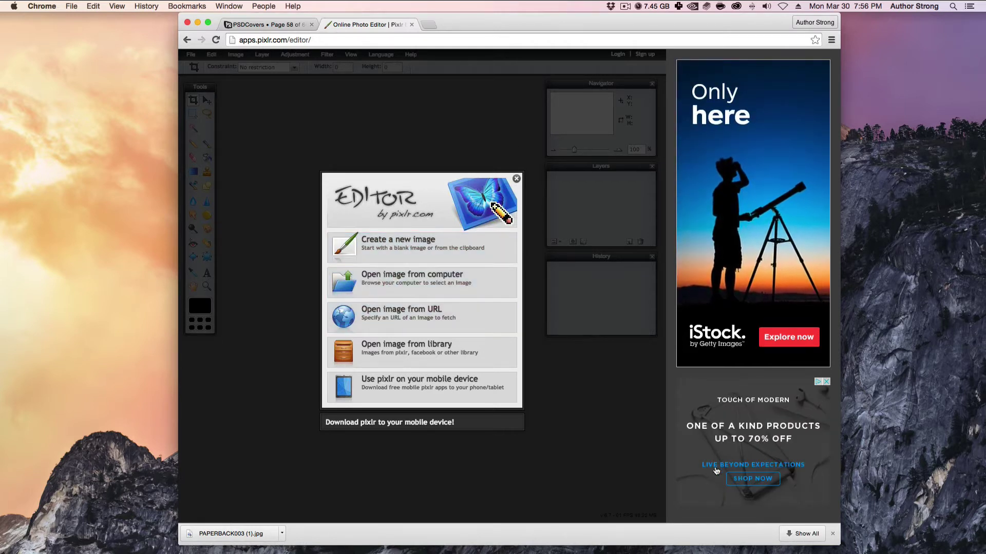
- Hide the downloads bar, then shift the browser window left and widen it
click(831, 535)
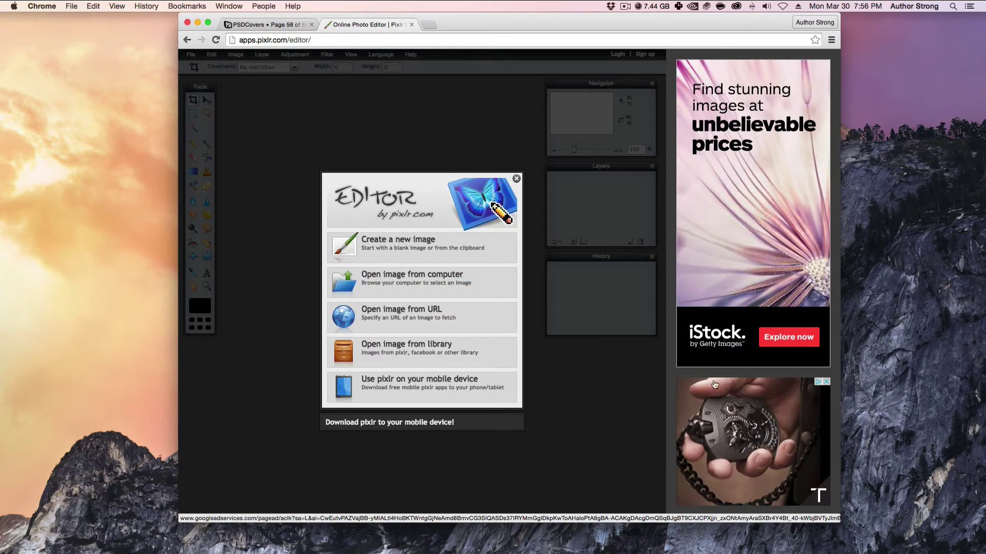
drag(516, 28, 383, 28)
drag(706, 146, 886, 147)
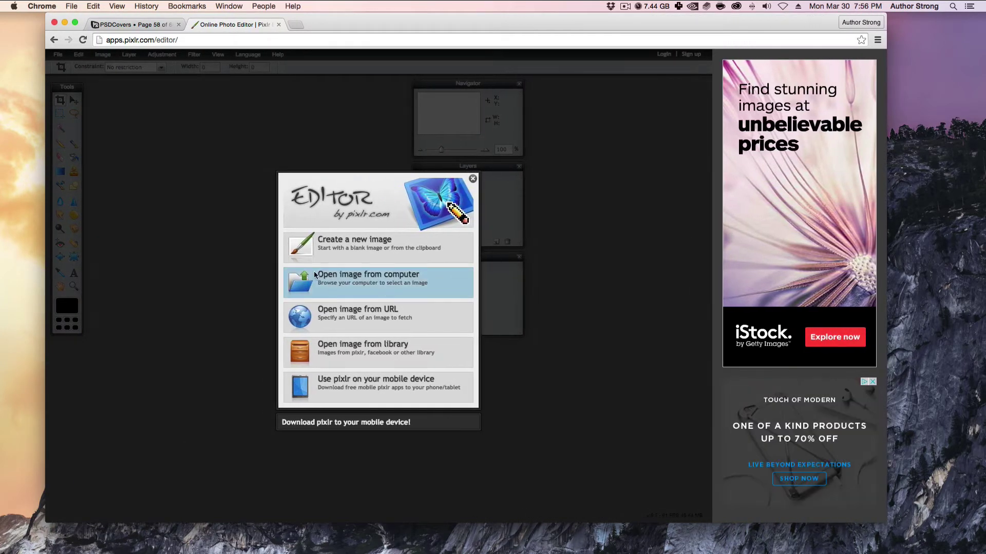
- Open PAPERBACK003 (1).jpg from the computer in Pixlr Editor
click(341, 279)
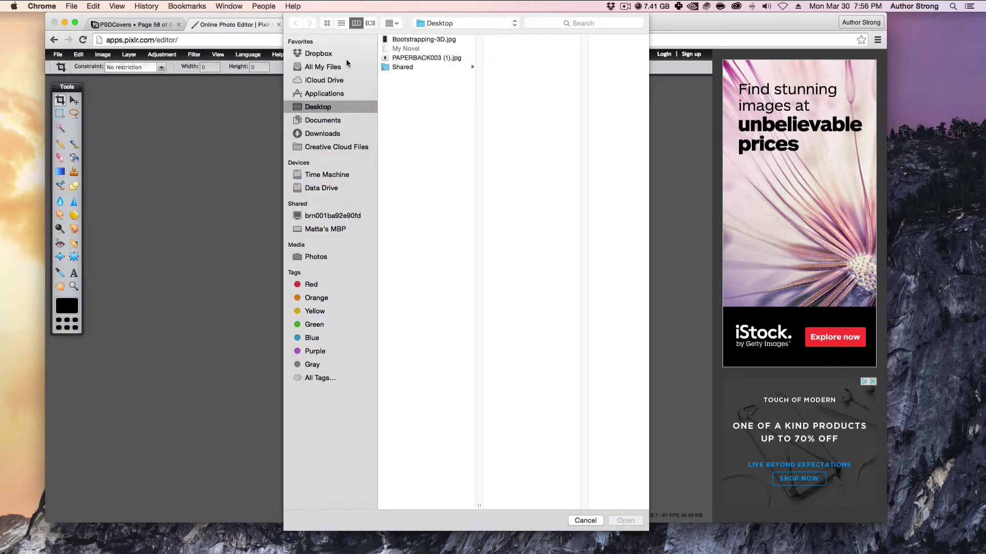
click(411, 57)
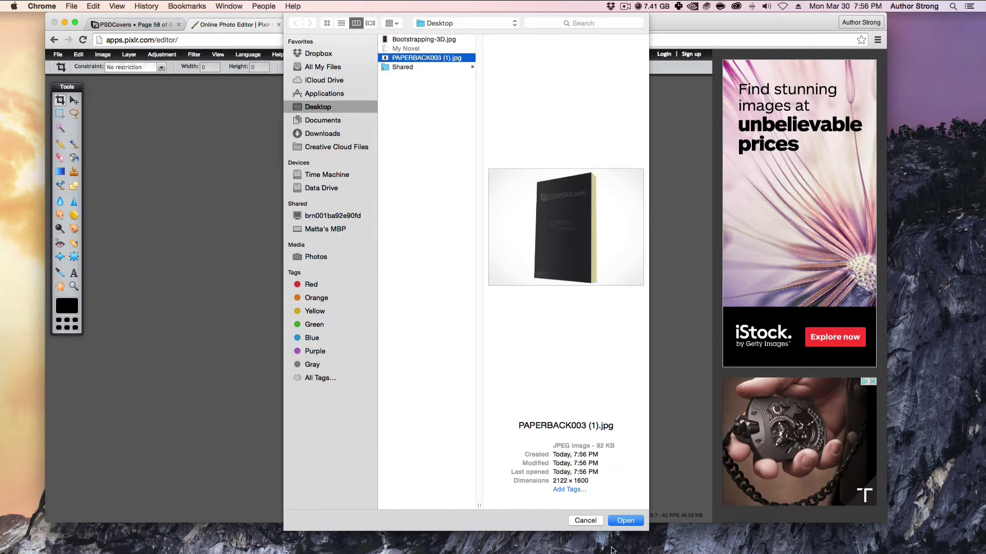
click(639, 523)
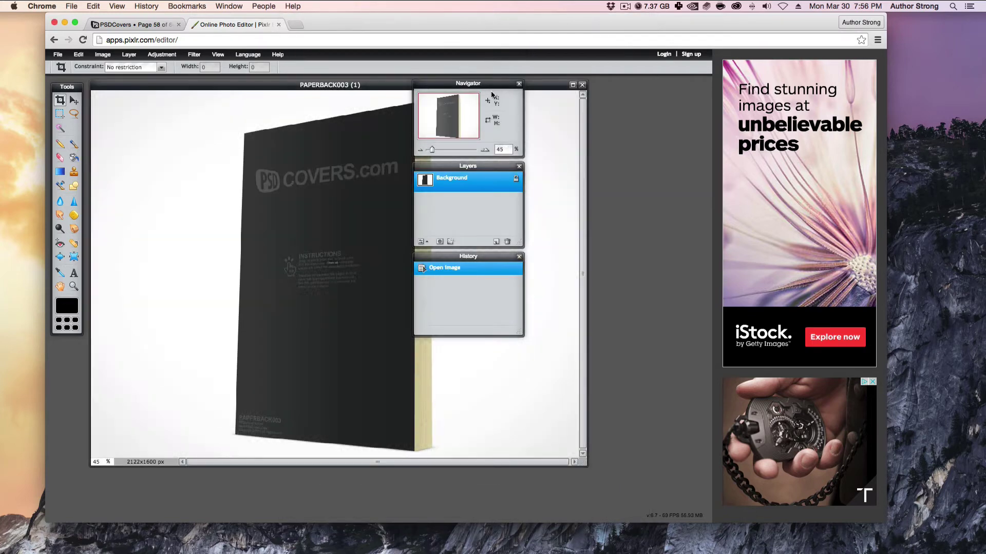
- Move the Navigator, Layers and History panels to the right, off the image
drag(494, 88, 678, 81)
drag(501, 171, 686, 164)
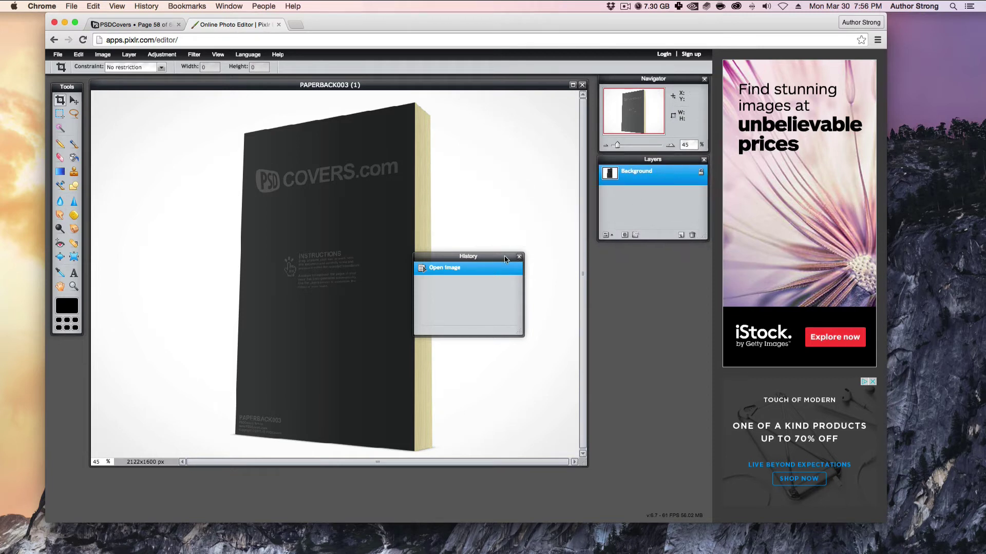
drag(516, 256, 662, 248)
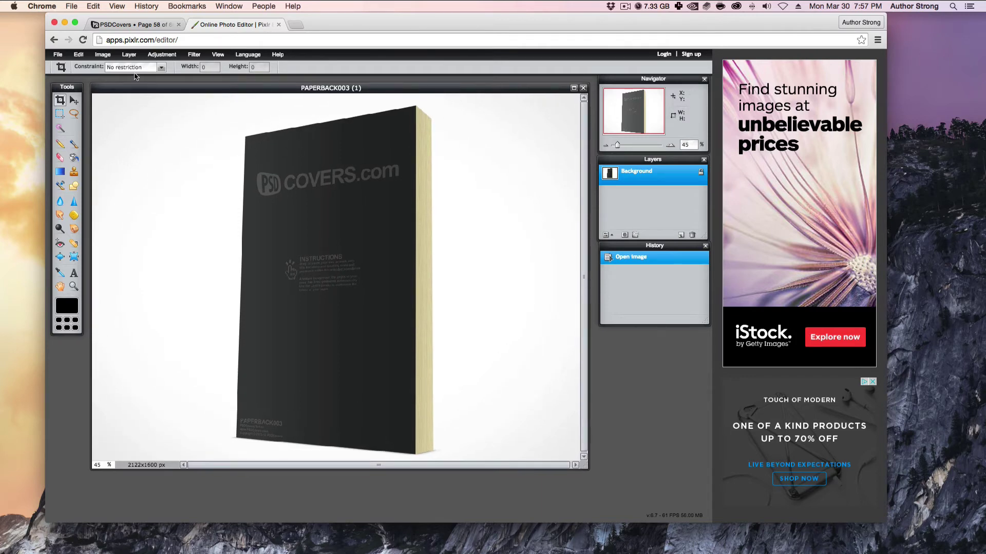
- Add Bootstrapping-3D.jpg as a new layer above the paperback template
click(128, 54)
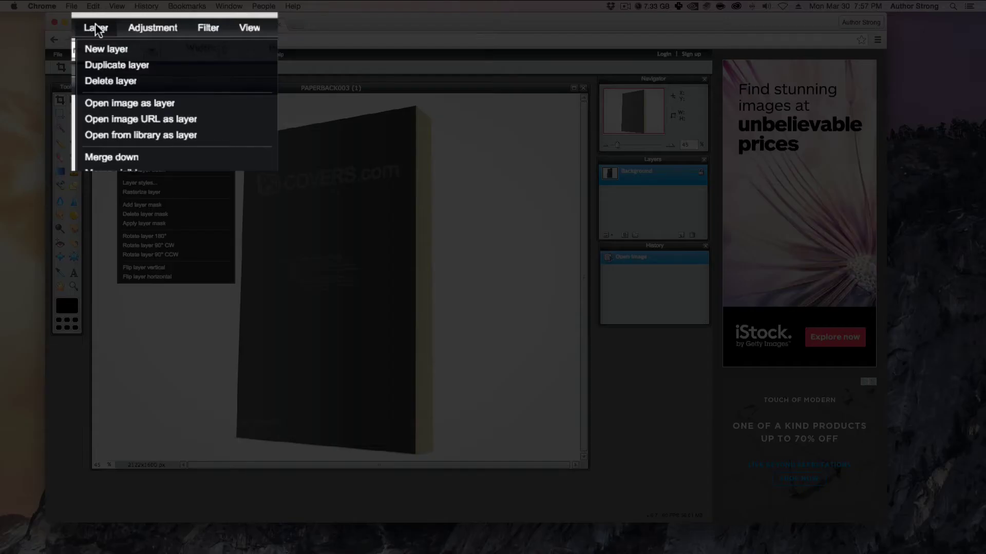
click(112, 103)
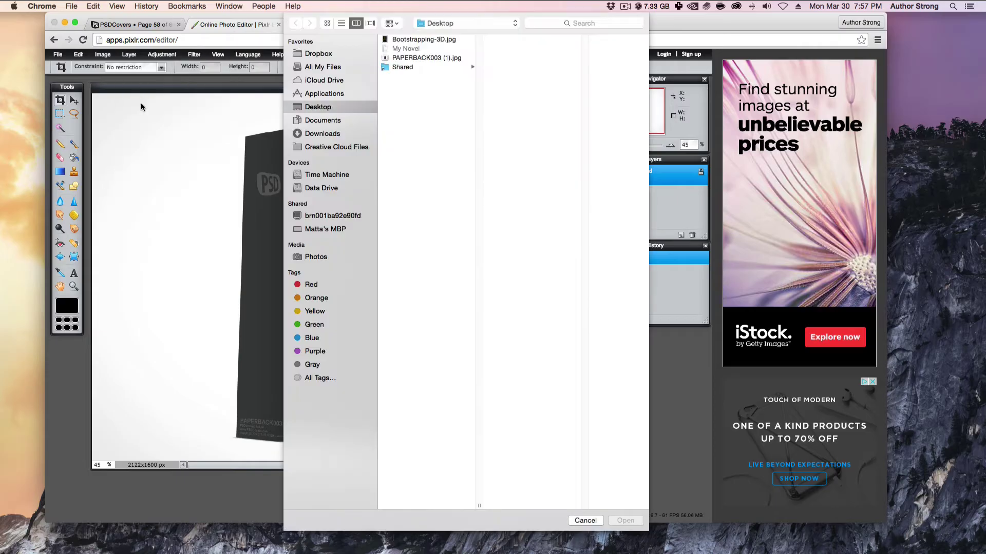
click(401, 40)
click(623, 521)
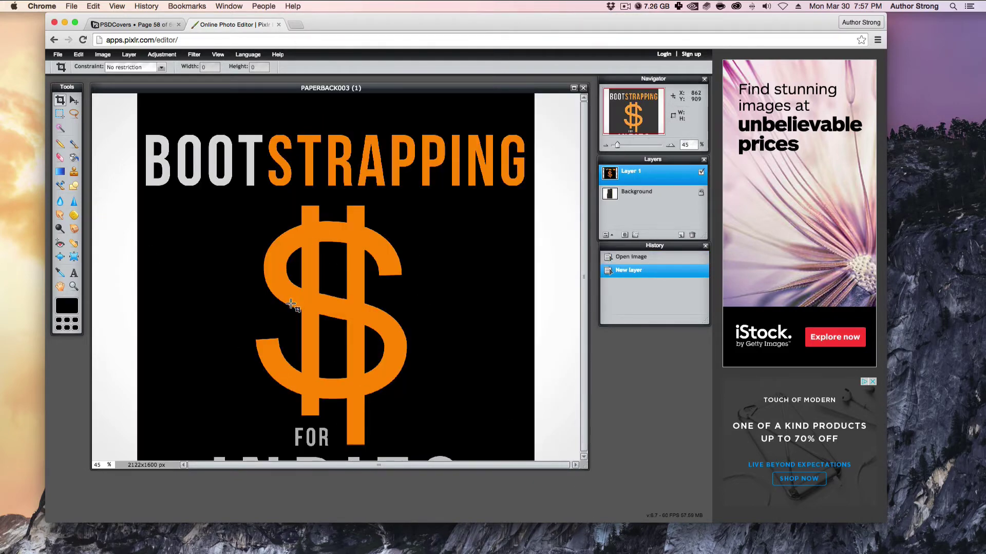
- Maximize the document window, then restore it to a floating window
click(573, 89)
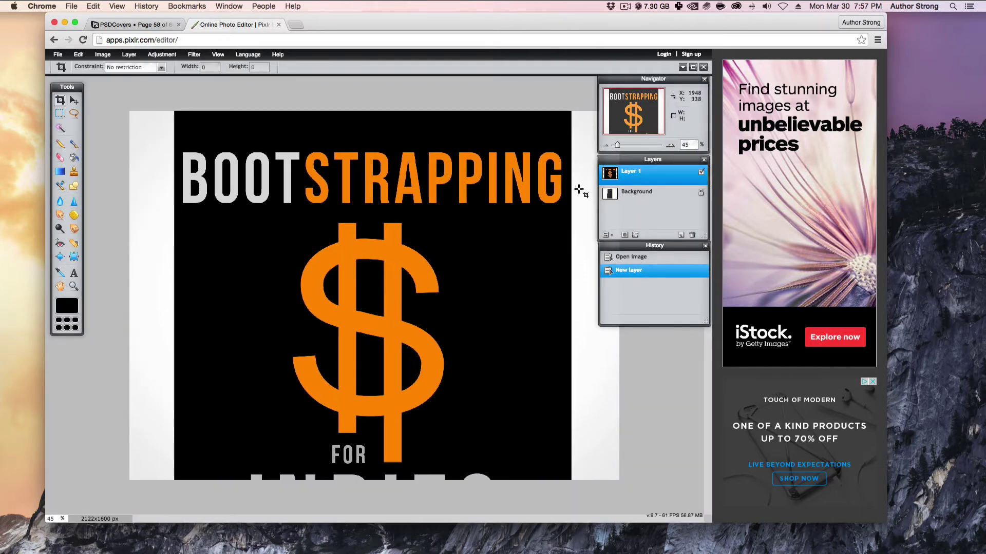
click(693, 68)
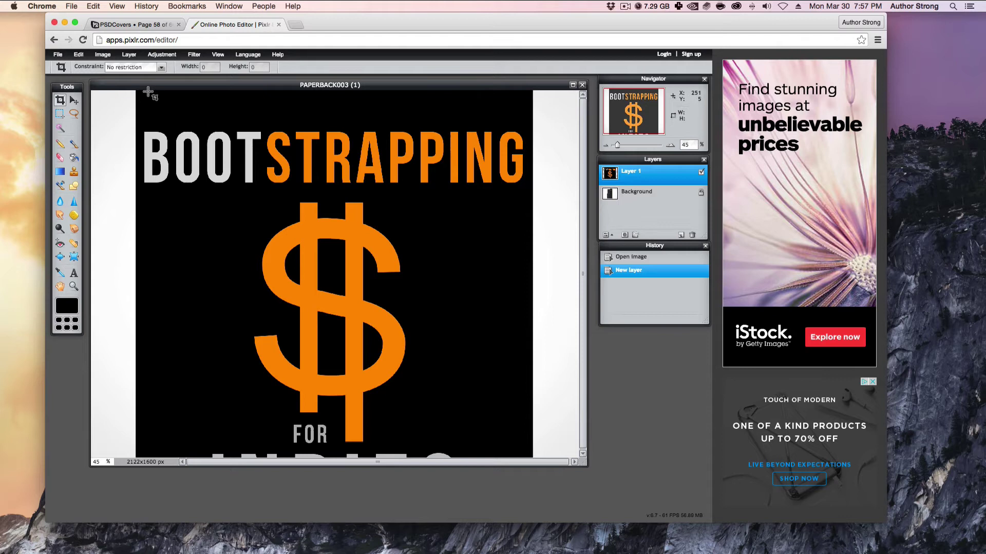
click(130, 54)
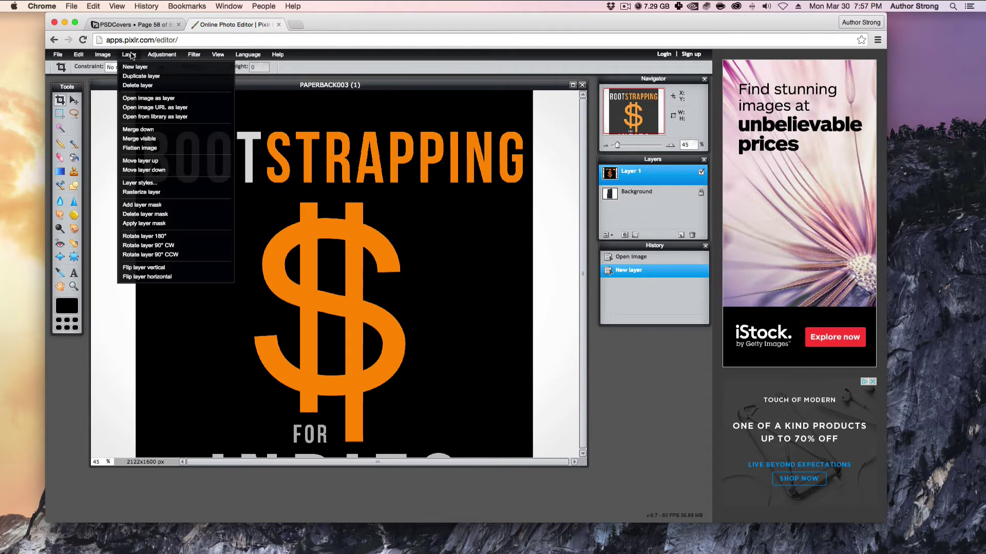
- Use Free transform to scale down the cover layer and move it over the book's front
click(103, 54)
mouse_move(78, 57)
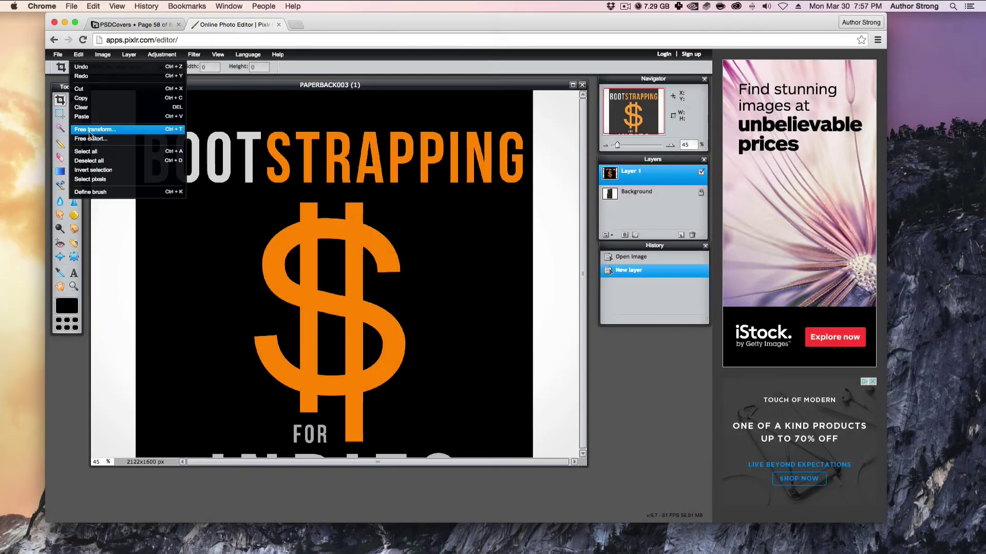
click(92, 129)
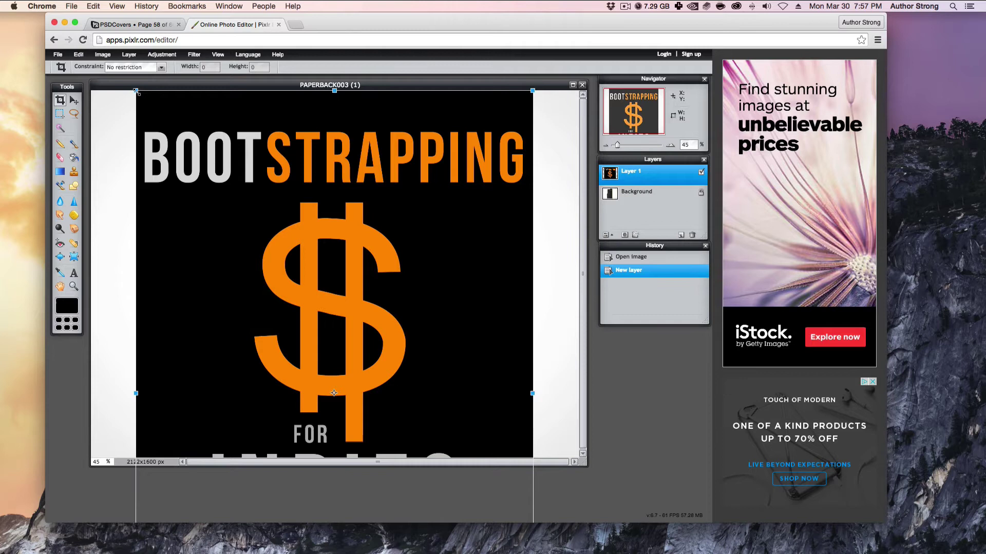
drag(133, 90, 183, 136)
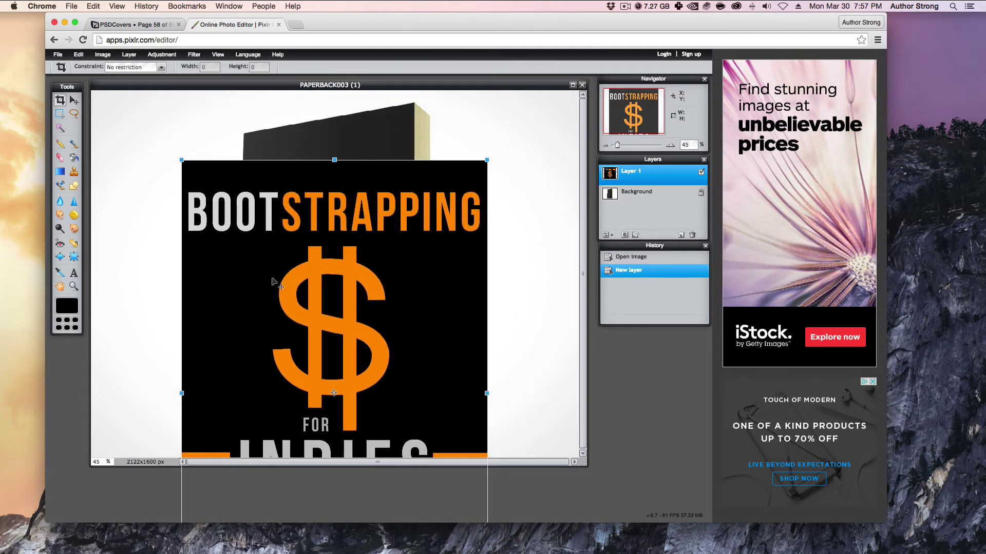
drag(273, 282, 289, 235)
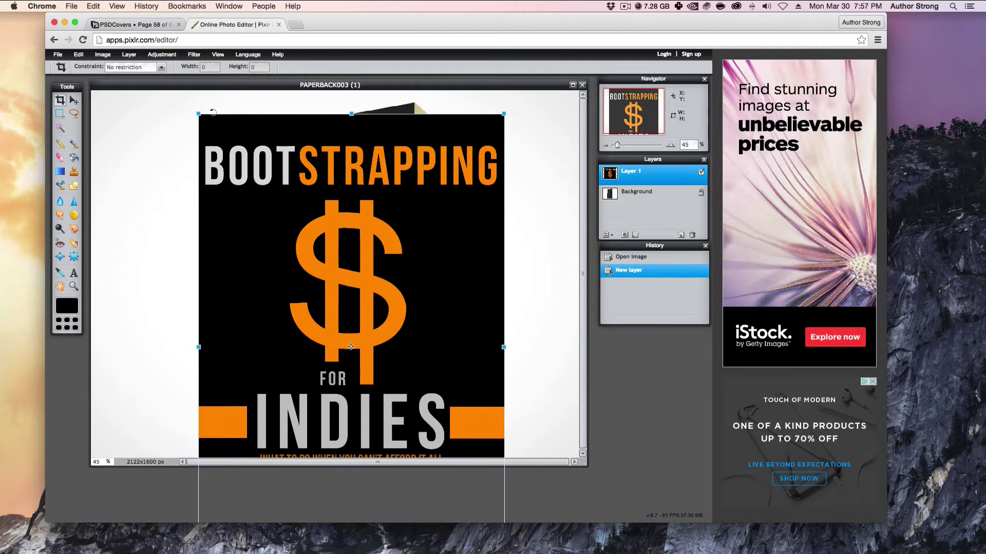
drag(199, 114, 240, 152)
drag(324, 250, 316, 178)
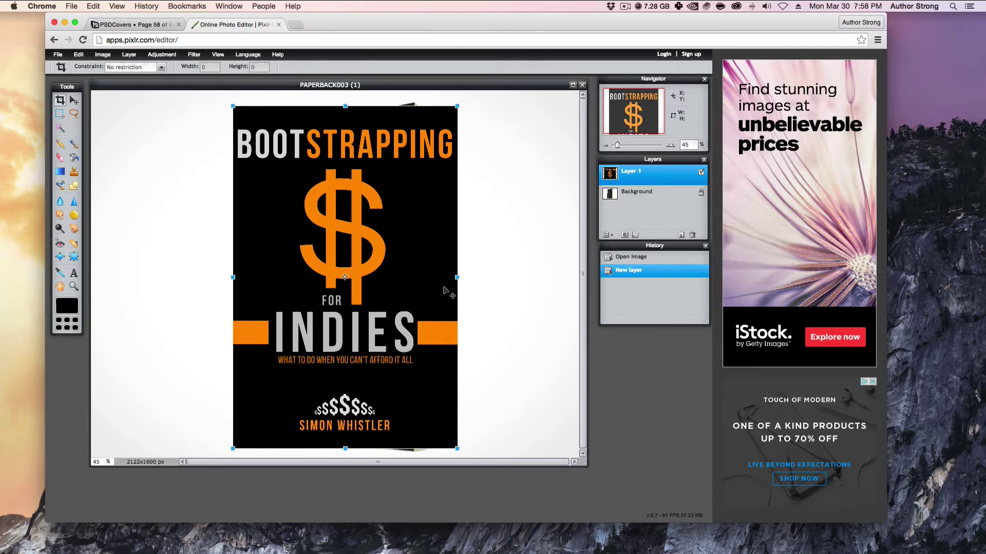
key(Return)
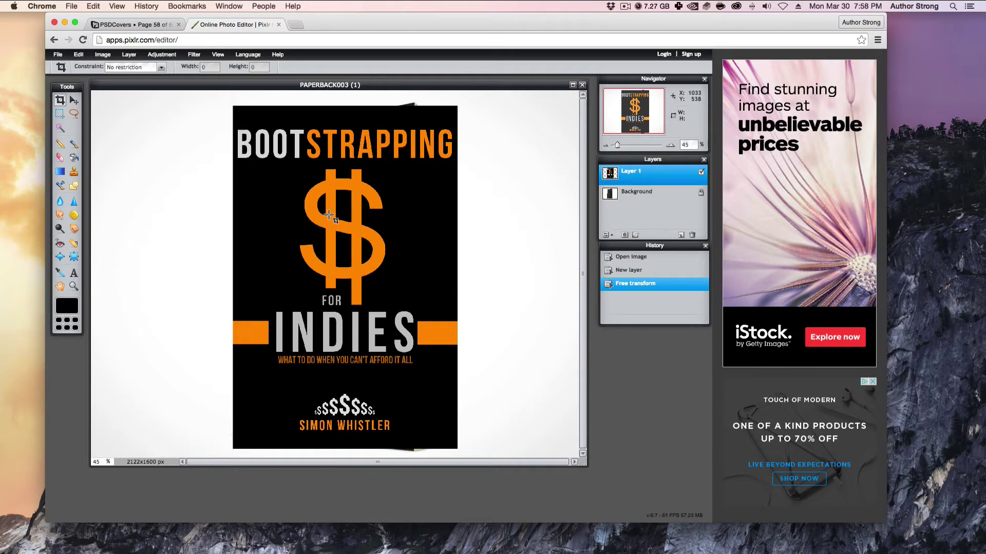
- Free-distort the cover so its four corners sit on the paperback's angled front-face corners
click(79, 54)
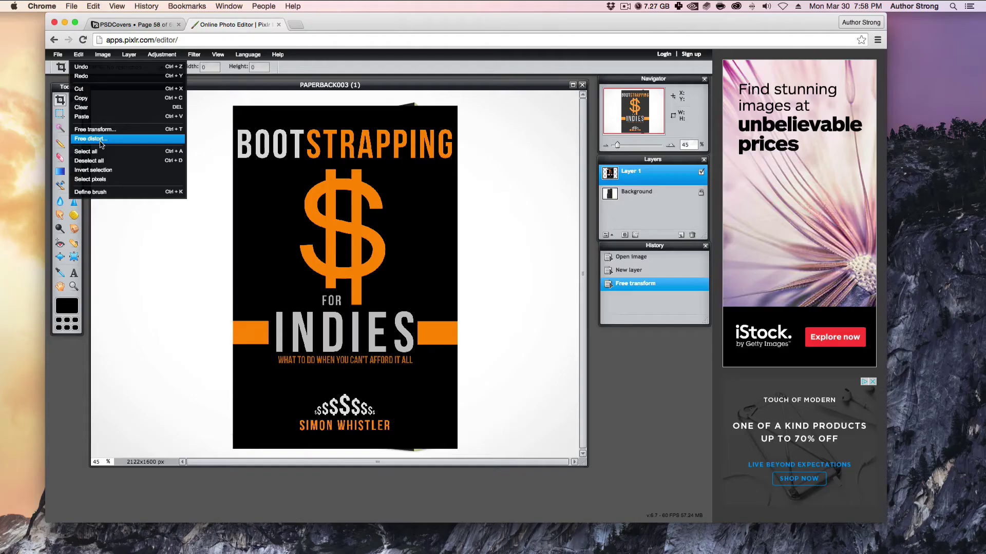
click(82, 93)
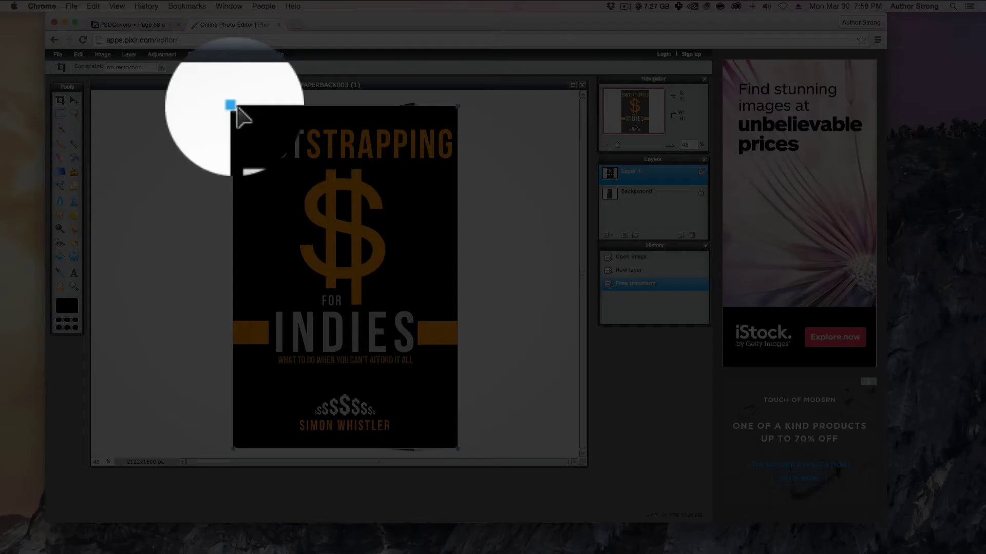
drag(234, 106, 246, 137)
drag(457, 107, 415, 104)
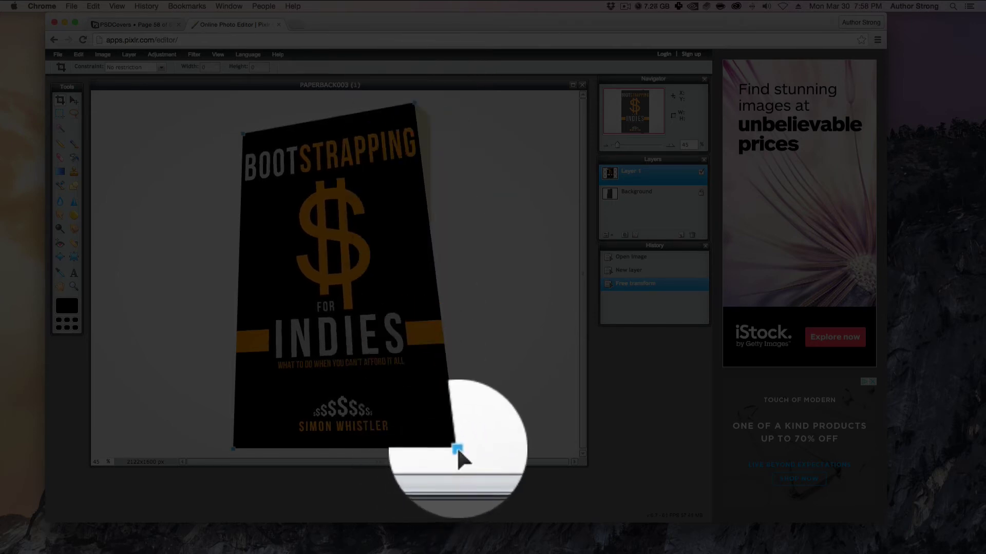
drag(457, 450, 412, 451)
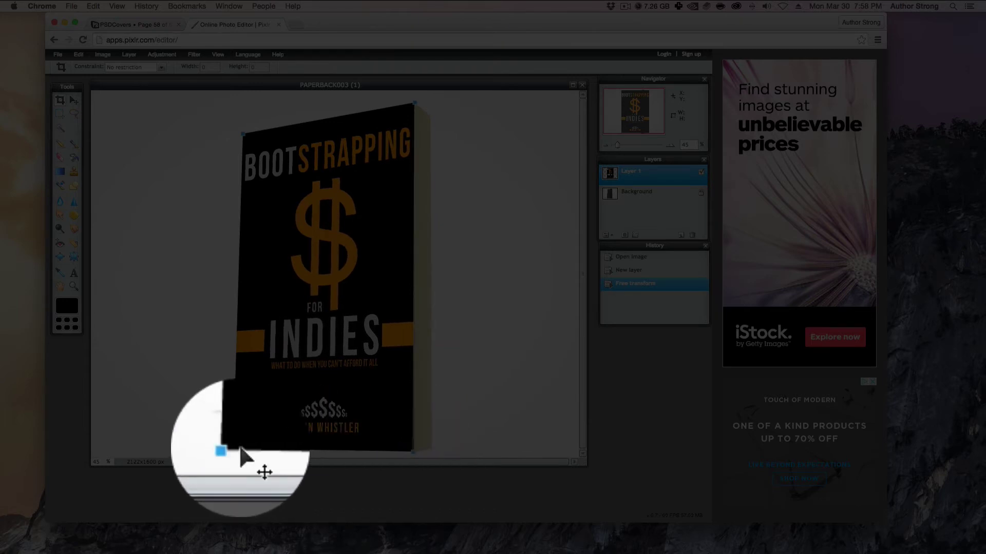
drag(233, 446, 235, 433)
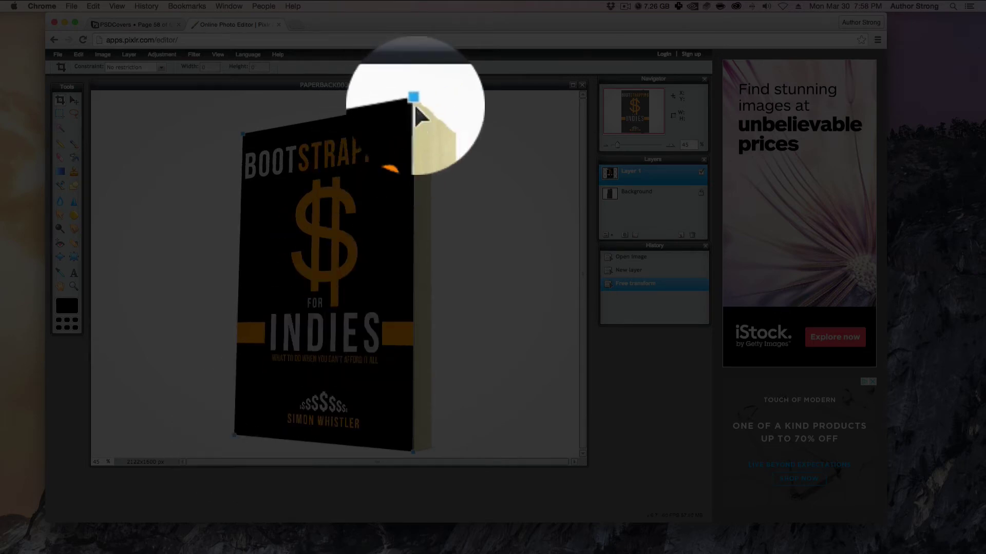
drag(416, 108, 415, 105)
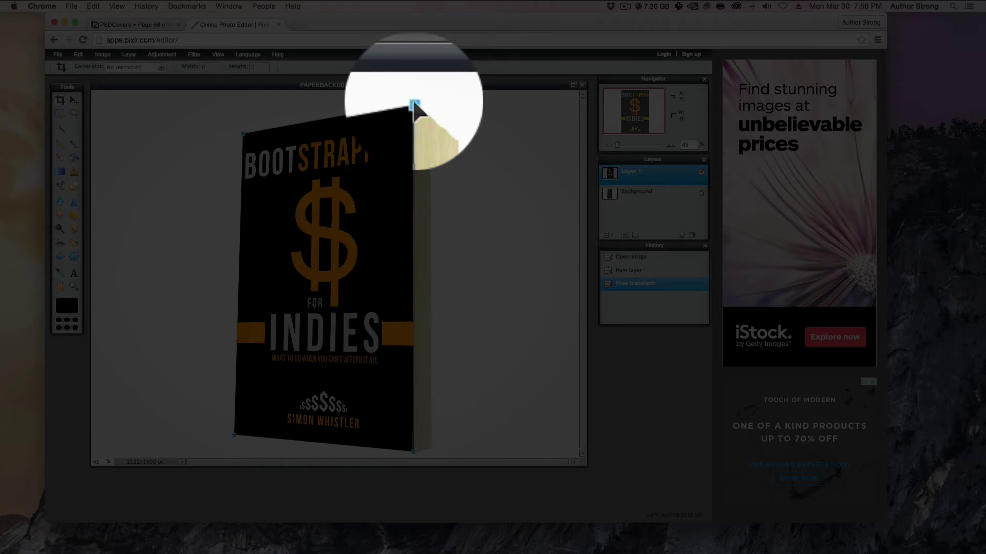
key(Return)
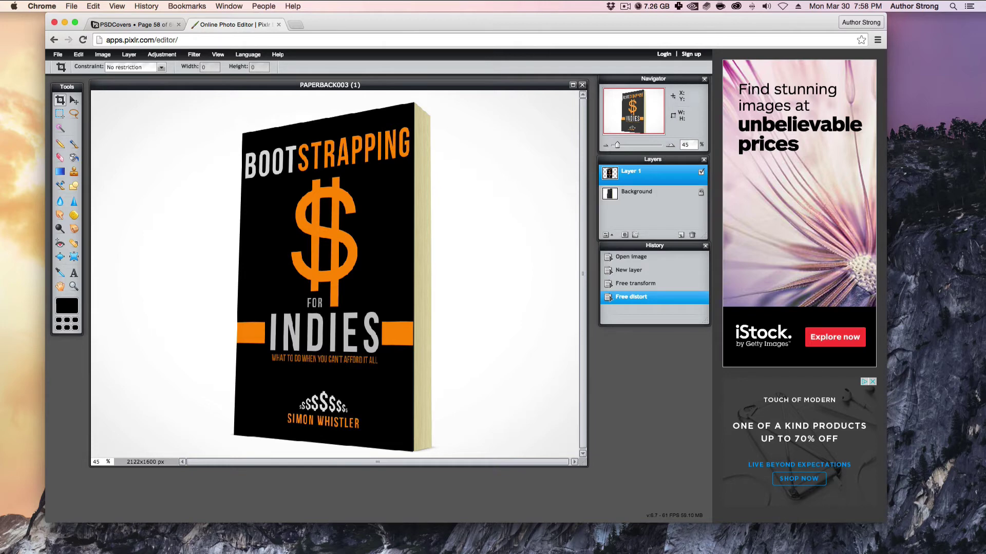
- Zoom to about 110% and pan to frame the distorted cover's top edge
scroll(277, 241, up, 3)
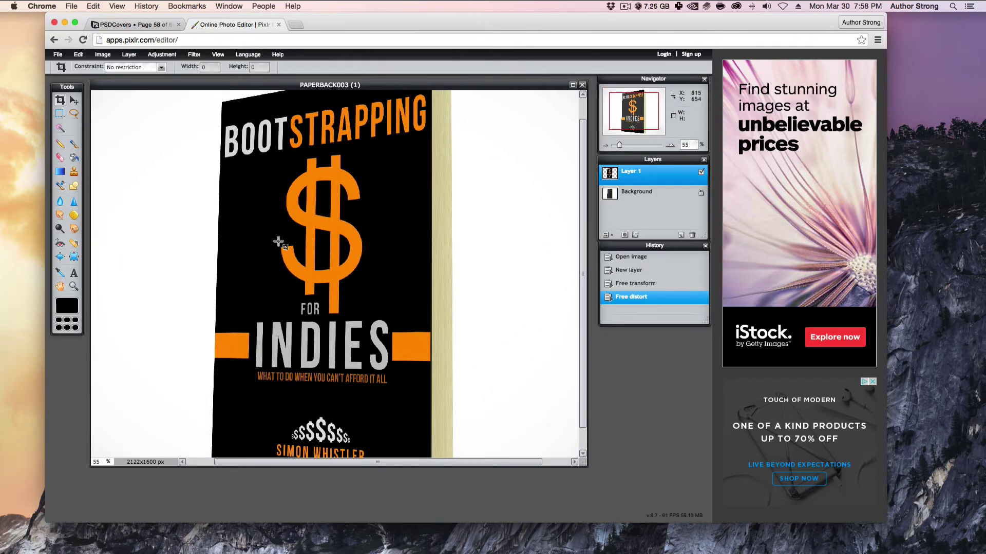
key(space)
drag(225, 170, 221, 288)
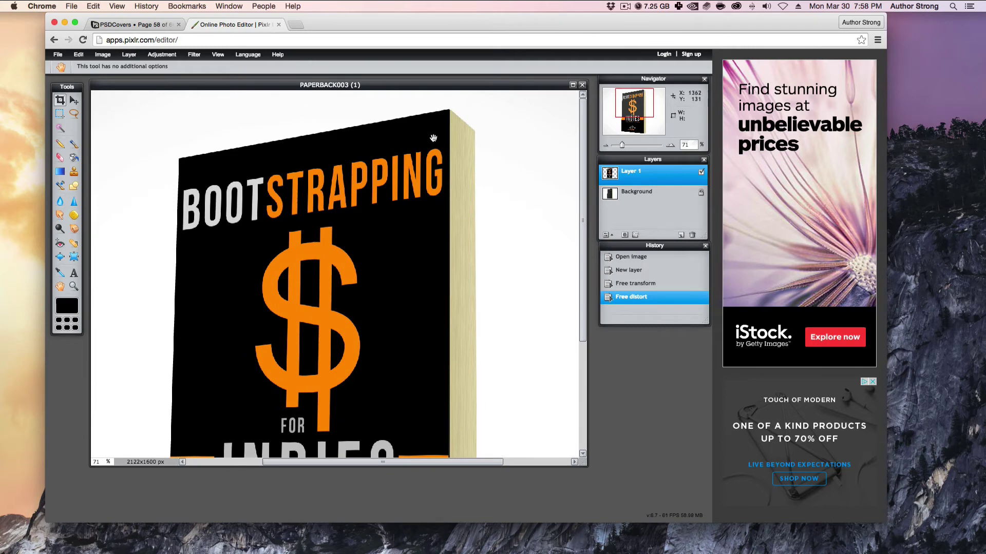
drag(432, 139, 401, 139)
scroll(401, 140, up, 2)
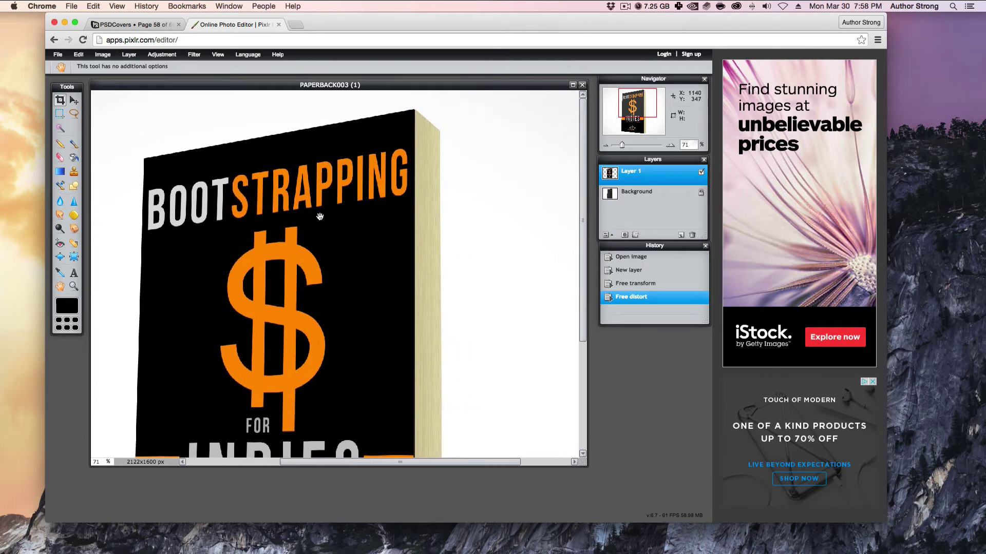
scroll(401, 140, up, 5)
drag(396, 241, 393, 308)
scroll(393, 308, down, 2)
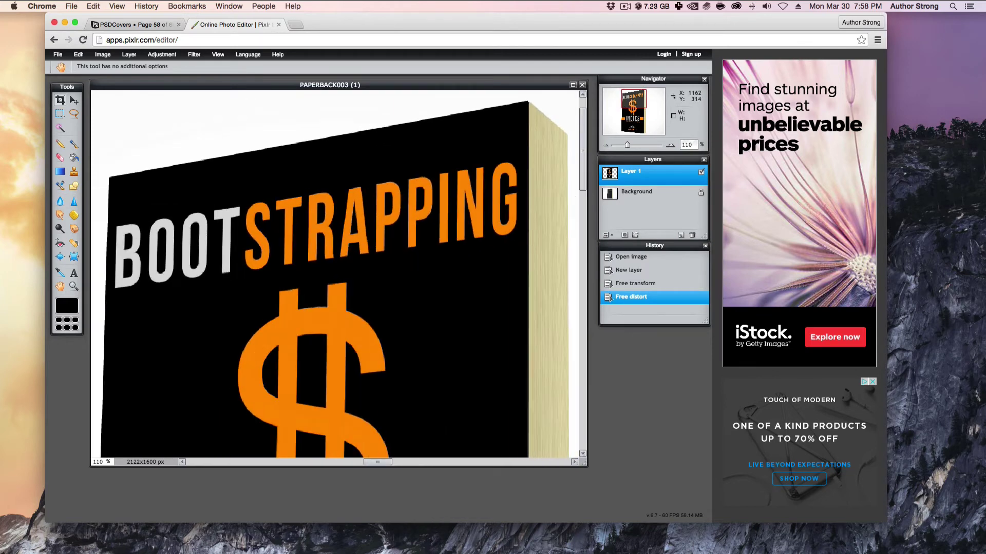
drag(368, 175, 371, 185)
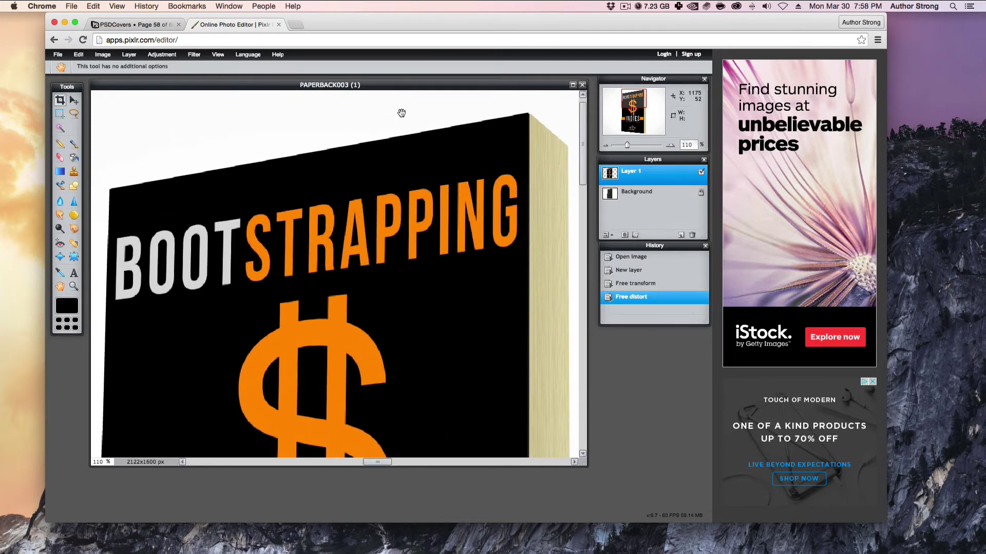
- Free-distort the cover again, fitting its top-right and top-left corners to the book's top edge
click(100, 5)
click(125, 54)
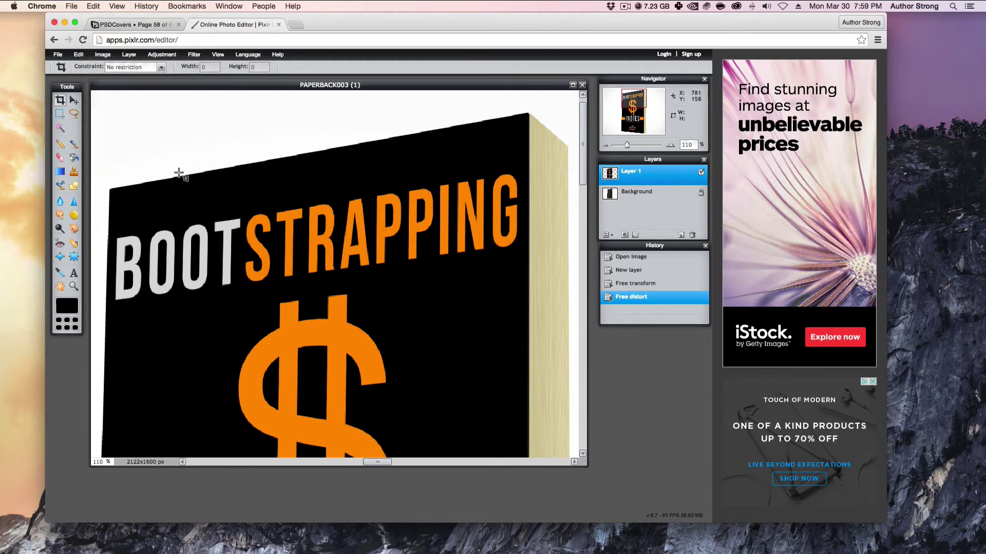
click(78, 54)
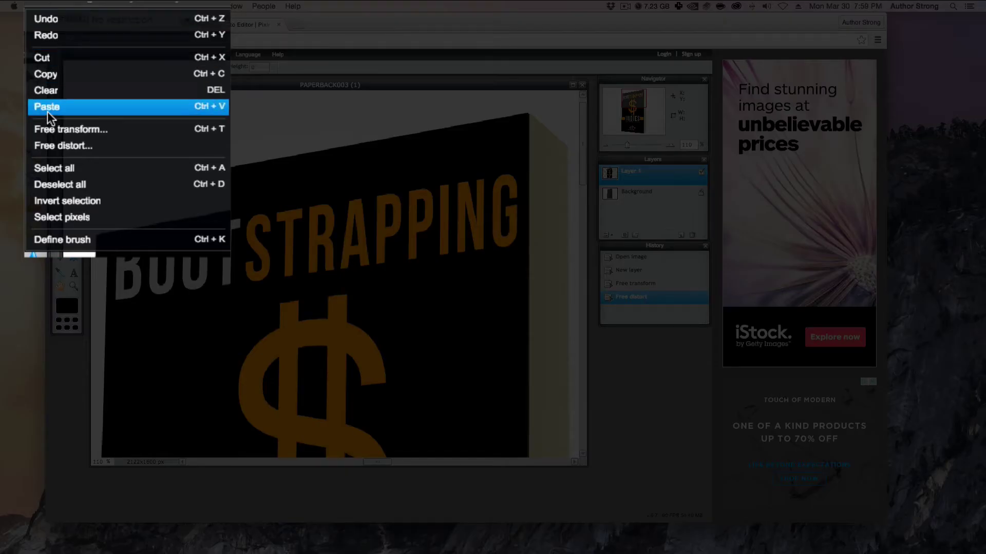
click(67, 144)
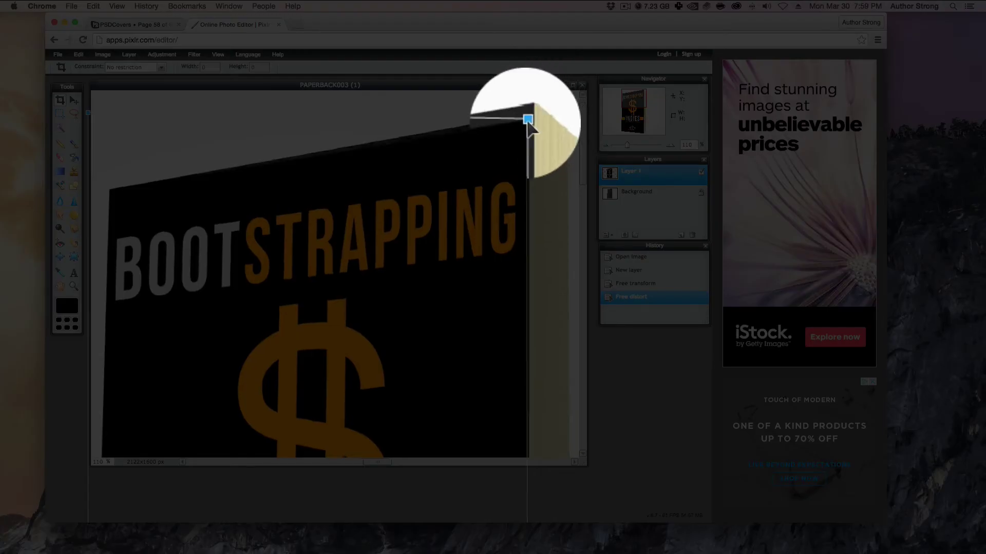
drag(529, 112, 529, 115)
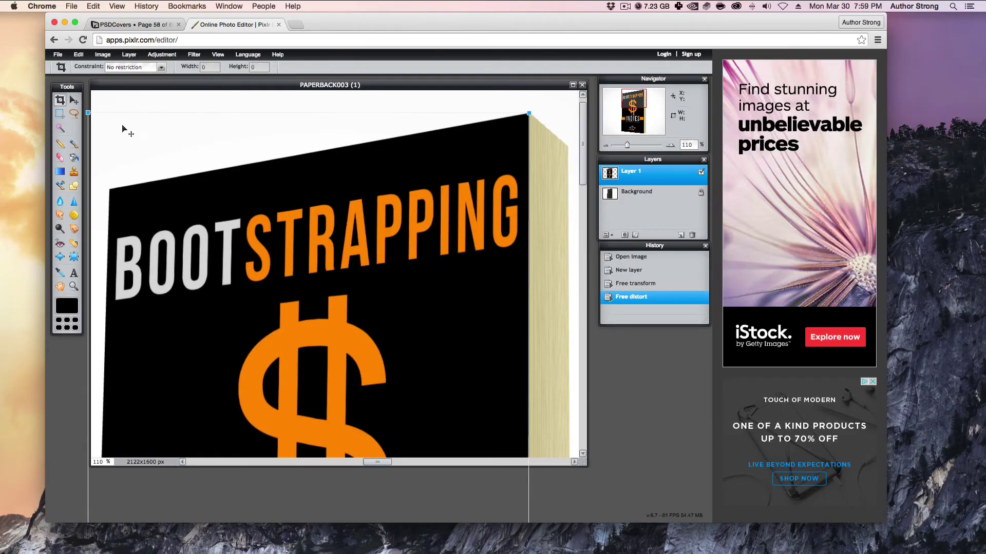
drag(89, 114, 92, 116)
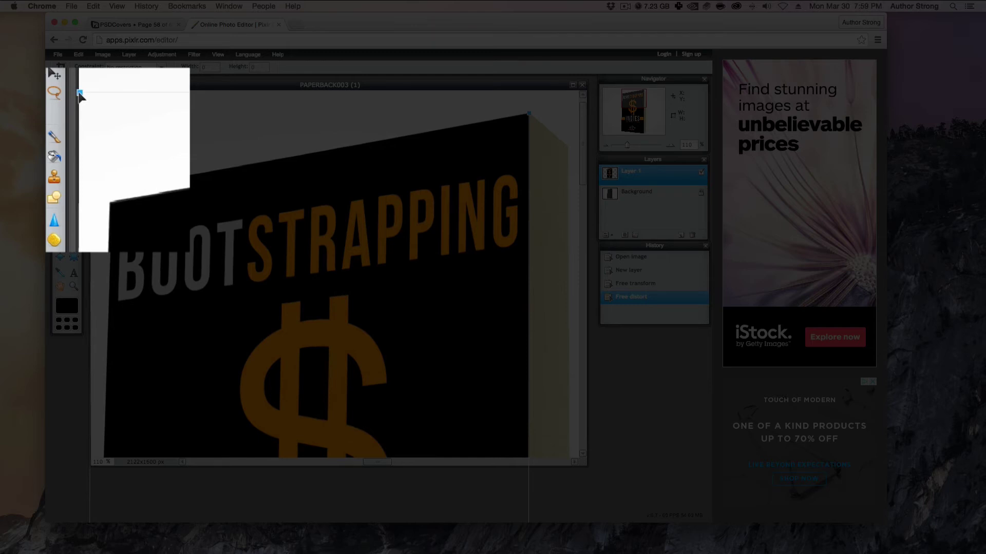
drag(79, 94, 79, 89)
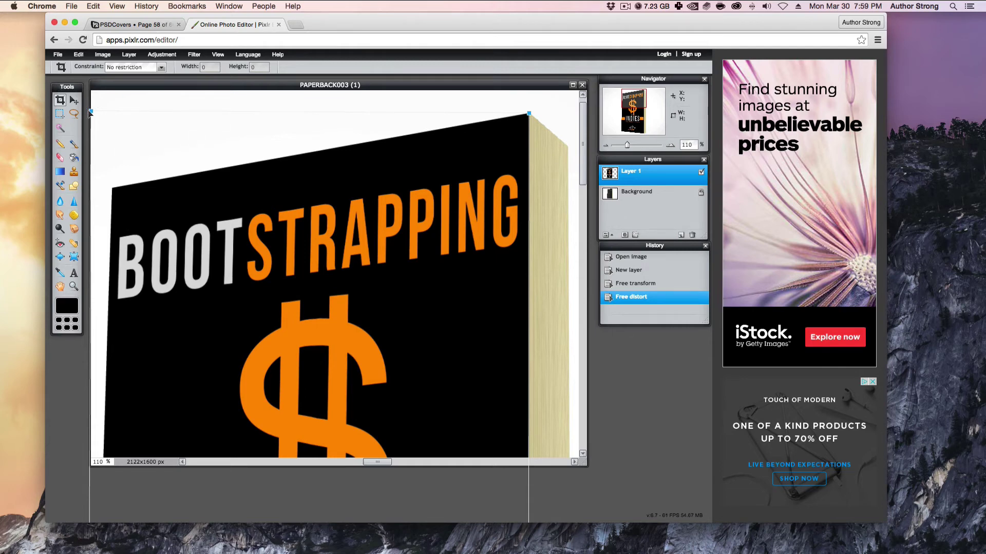
drag(91, 112, 92, 115)
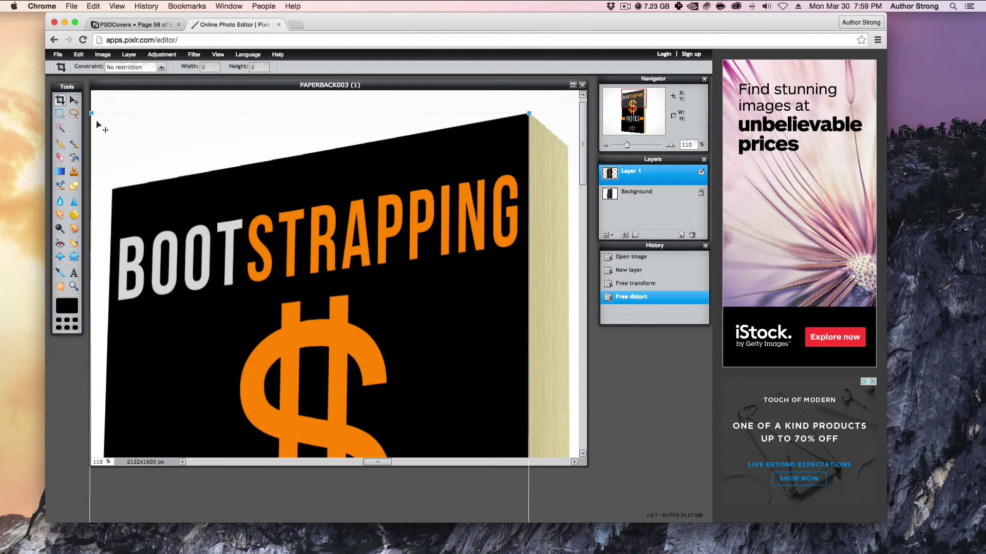
key(Return)
- Scroll down to the cover's lower half and cancel the accidental crop
key(h)
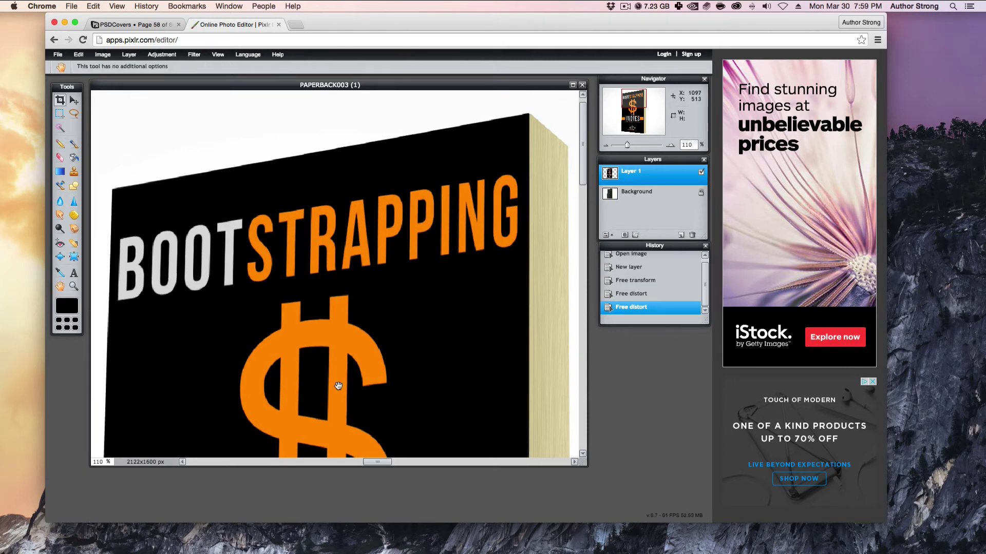
scroll(263, 387, down, 10)
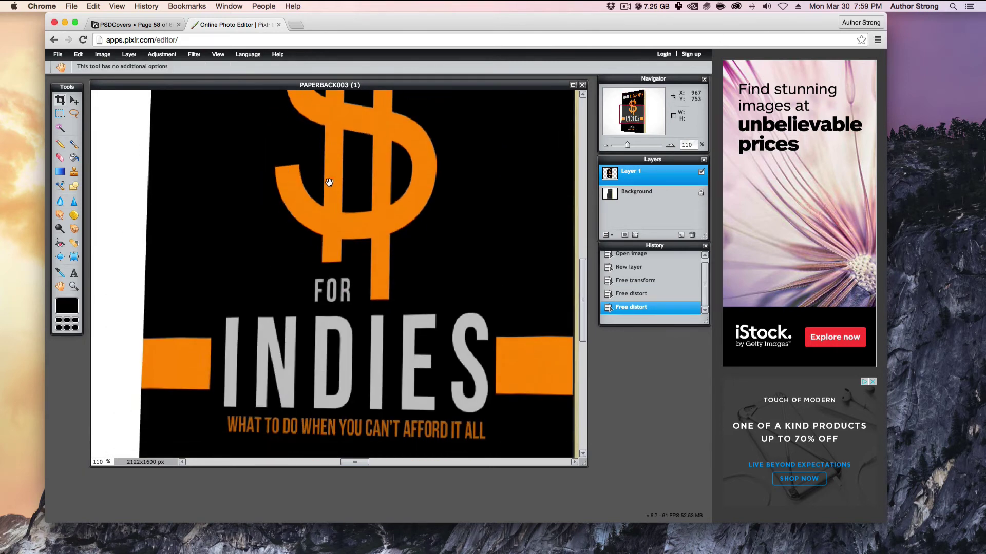
scroll(383, 194, down, 5)
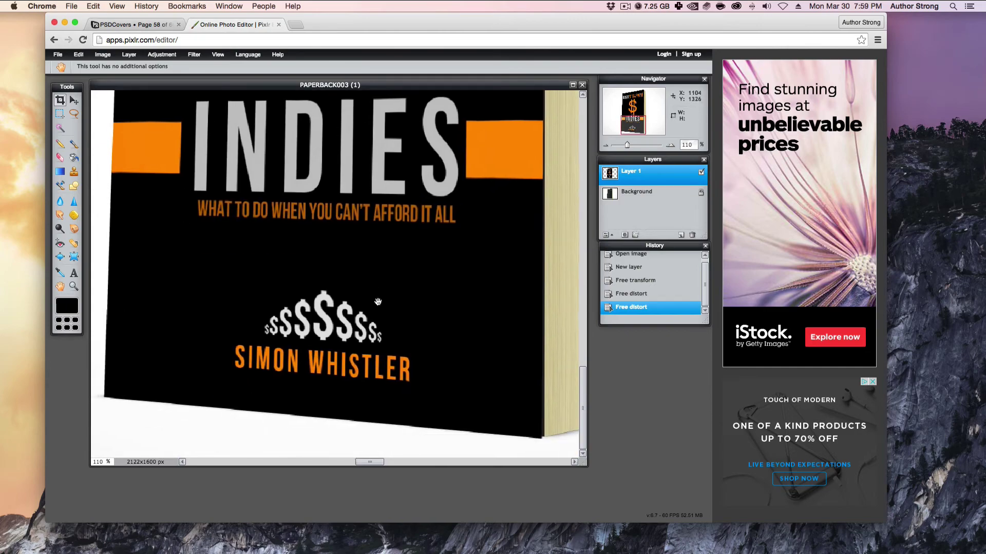
key(c)
drag(489, 350, 590, 485)
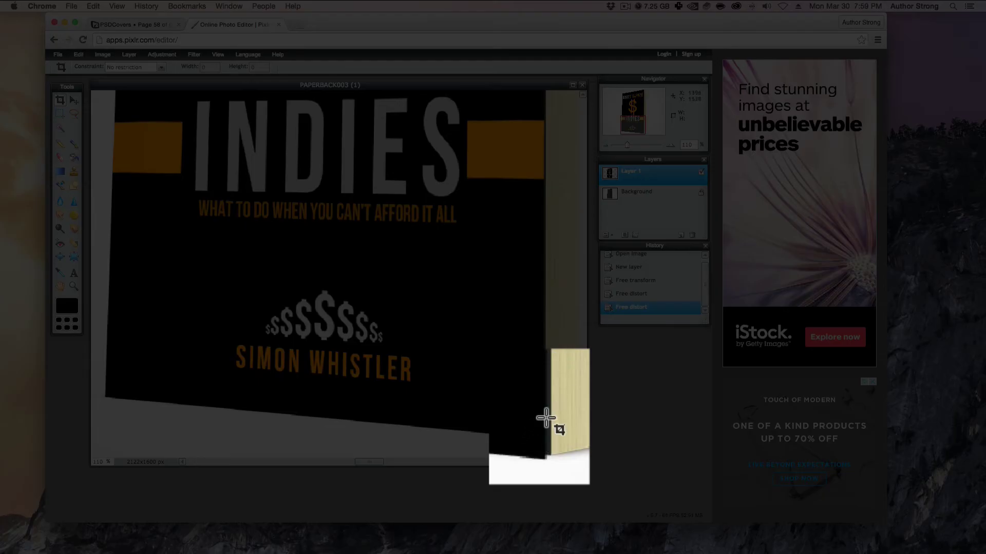
drag(538, 452, 551, 458)
key(Escape)
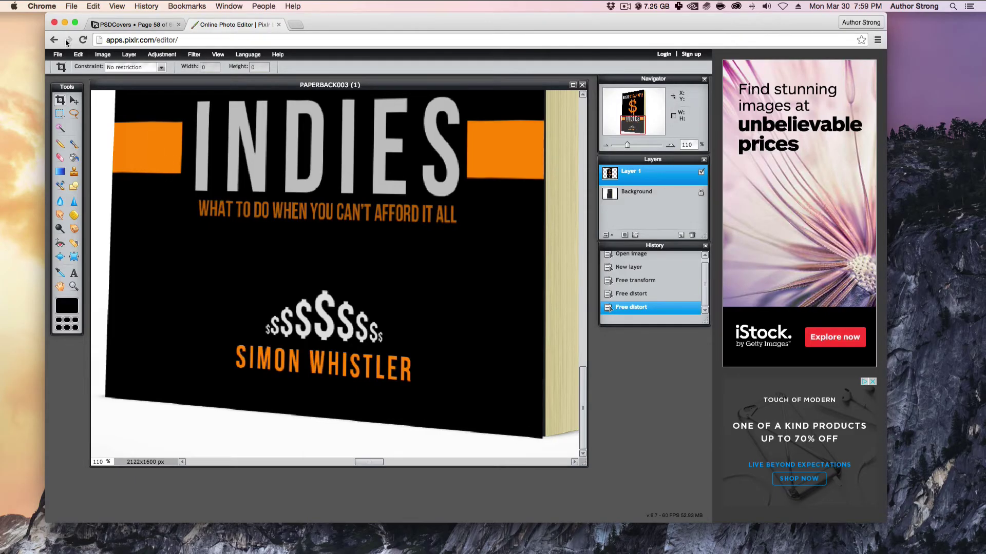
- Free-distort the cover's bottom-right corner out to the book edge and nudge bottom-left right
click(79, 54)
click(91, 139)
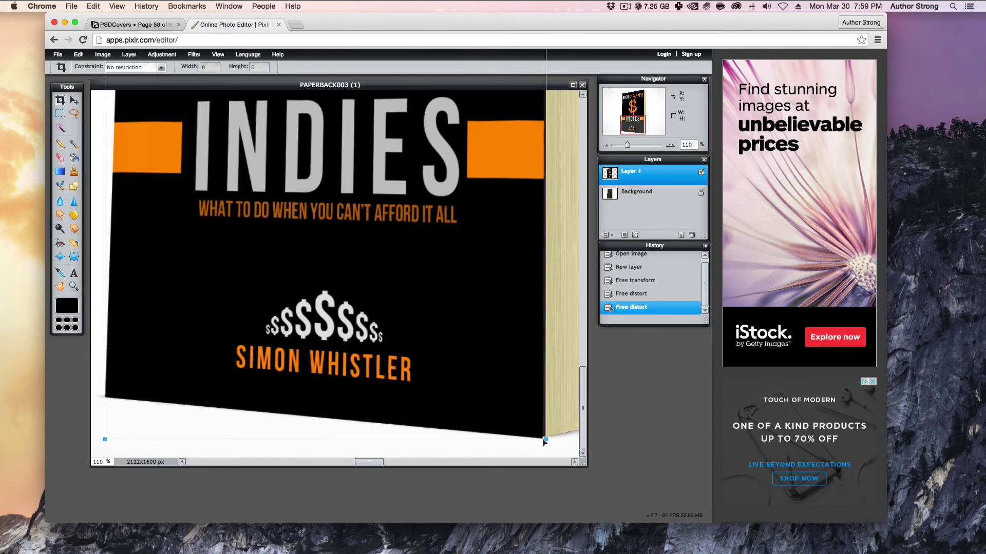
drag(546, 441, 550, 440)
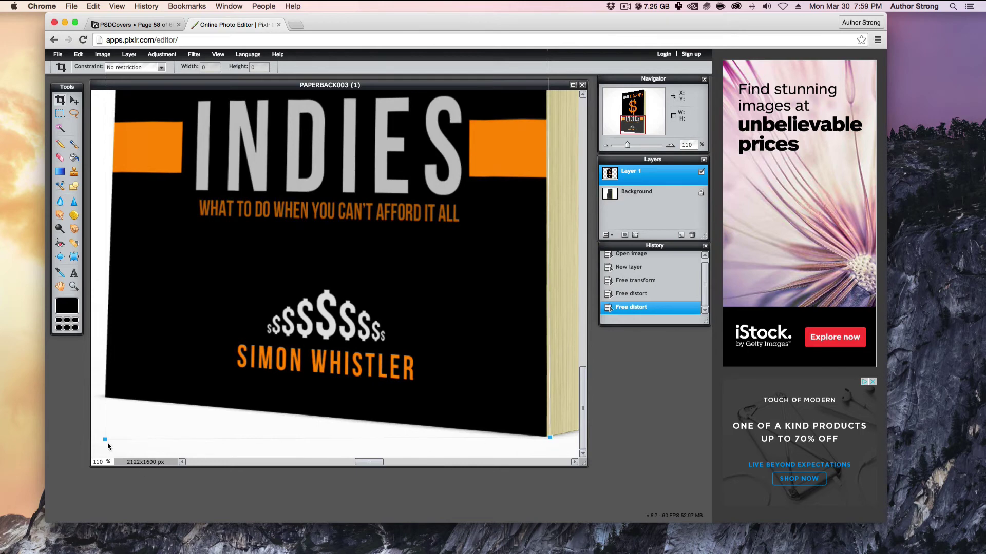
drag(107, 445, 108, 445)
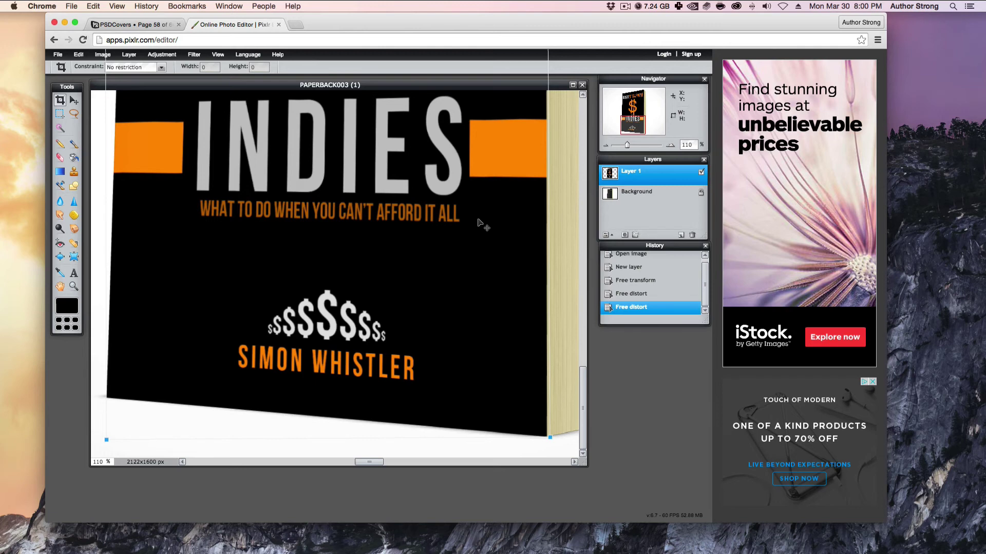
- Apply the final corner distortion, then save the mockup as JPEG 'Bootstrapping 3D' at quality 100 on the Desktop
key(Return)
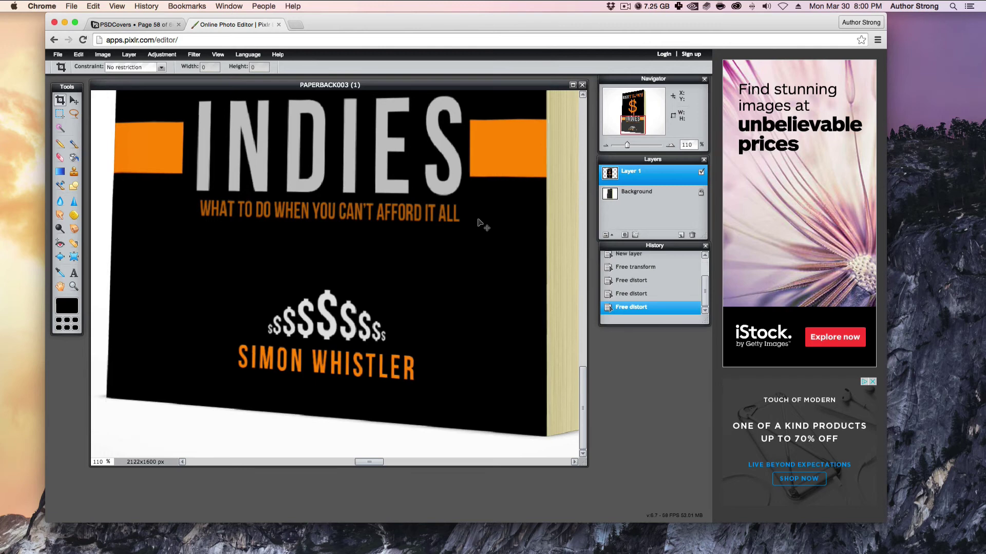
key(ctrl+0)
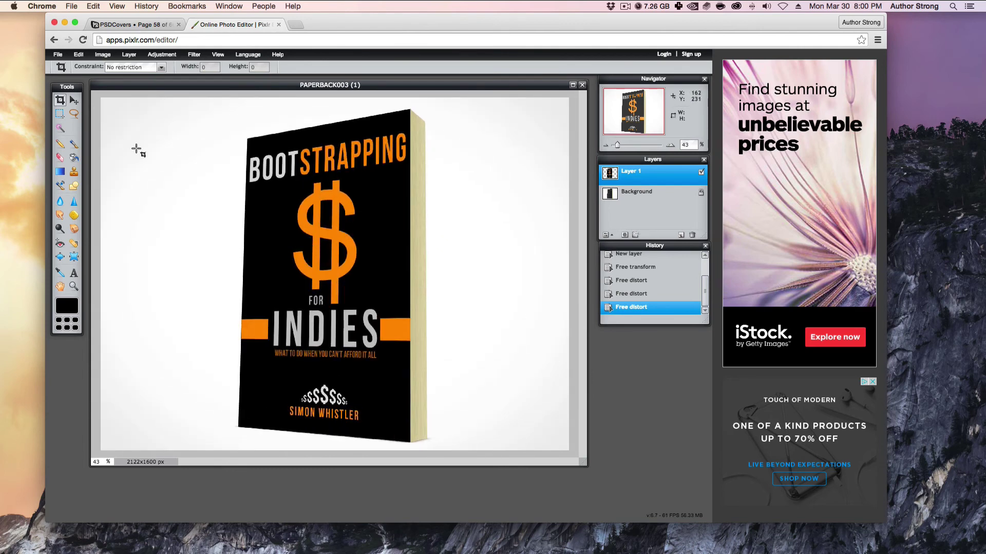
click(58, 54)
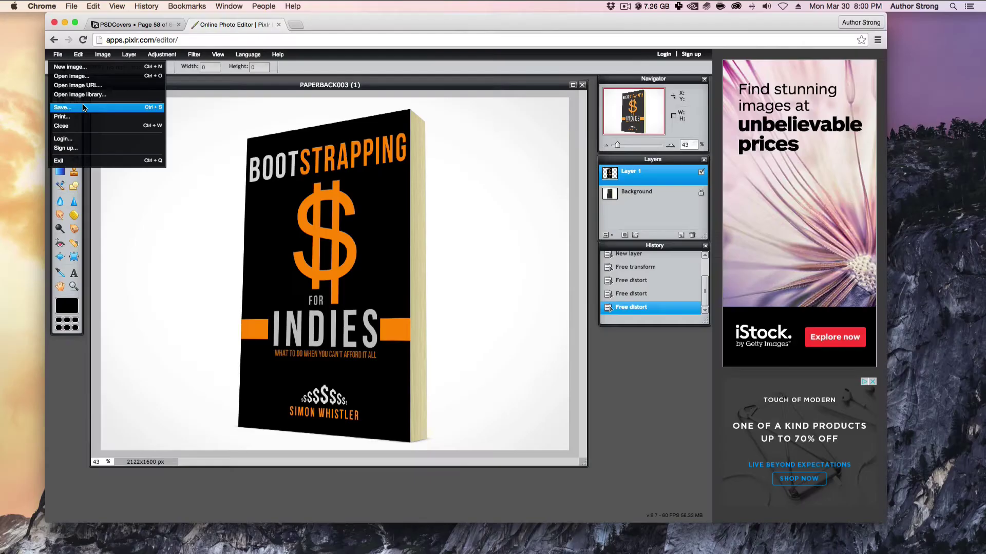
click(82, 101)
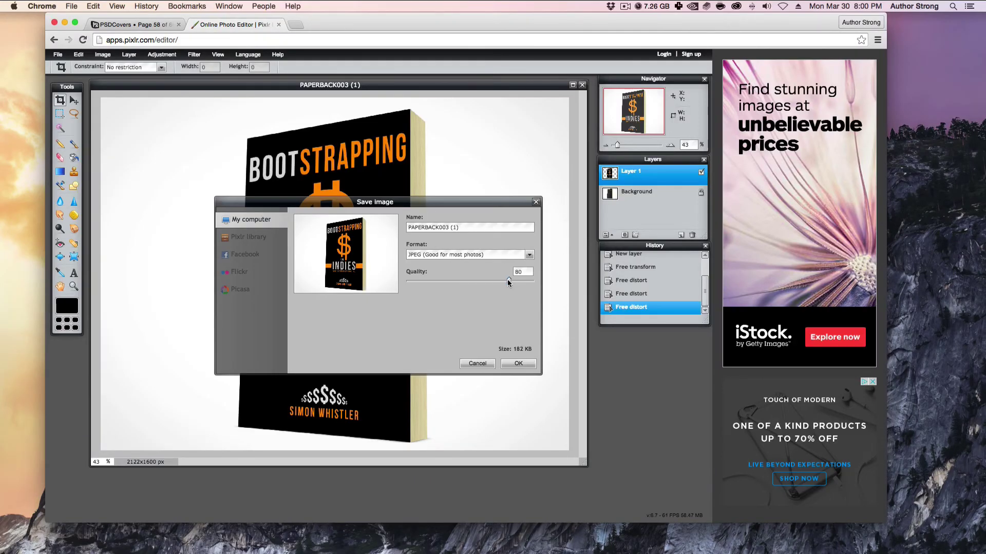
drag(508, 282, 534, 282)
drag(474, 225, 378, 239)
text(Bootstrapping 3D)
click(518, 364)
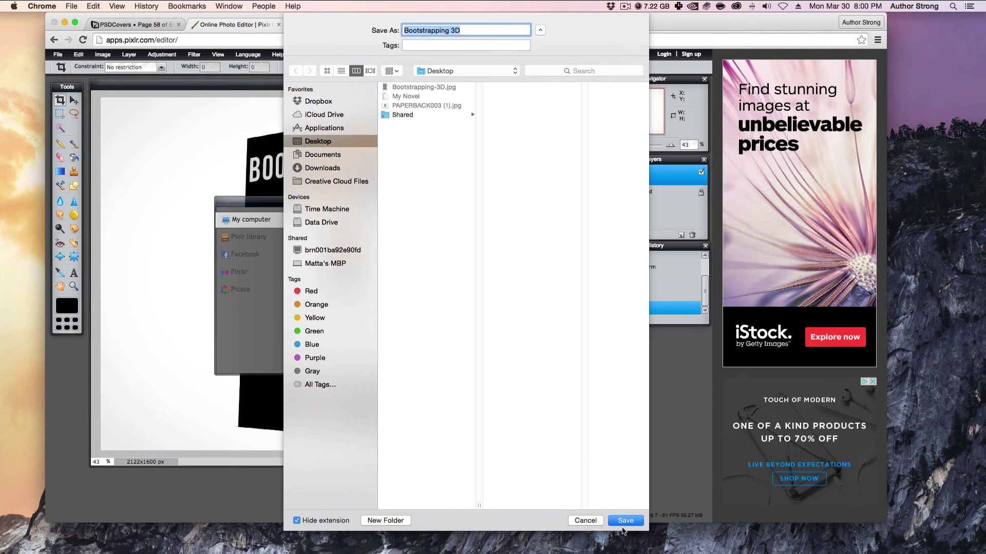
click(624, 522)
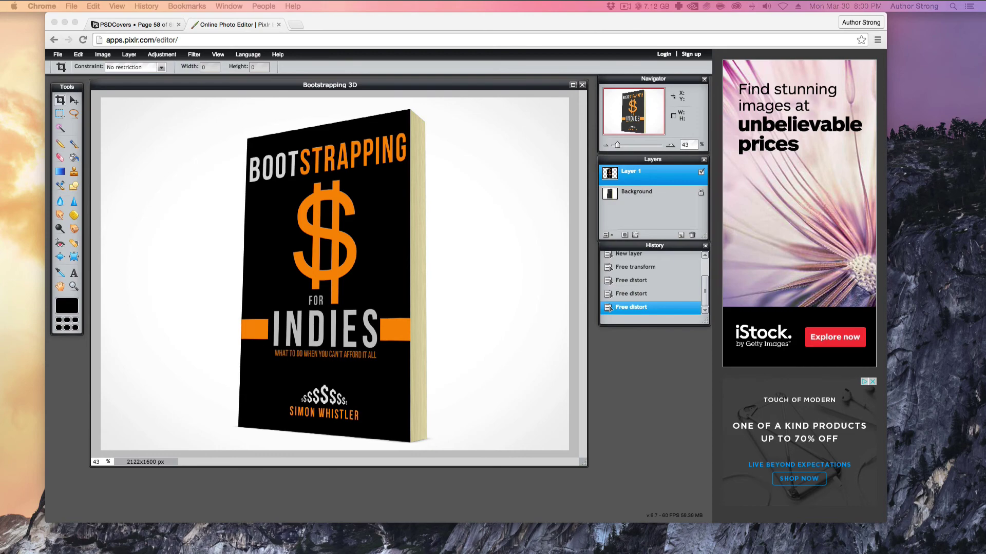
- Open Bootstrapping 3D.jpg in Preview, then shrink its window and move it up and left
key(super+o)
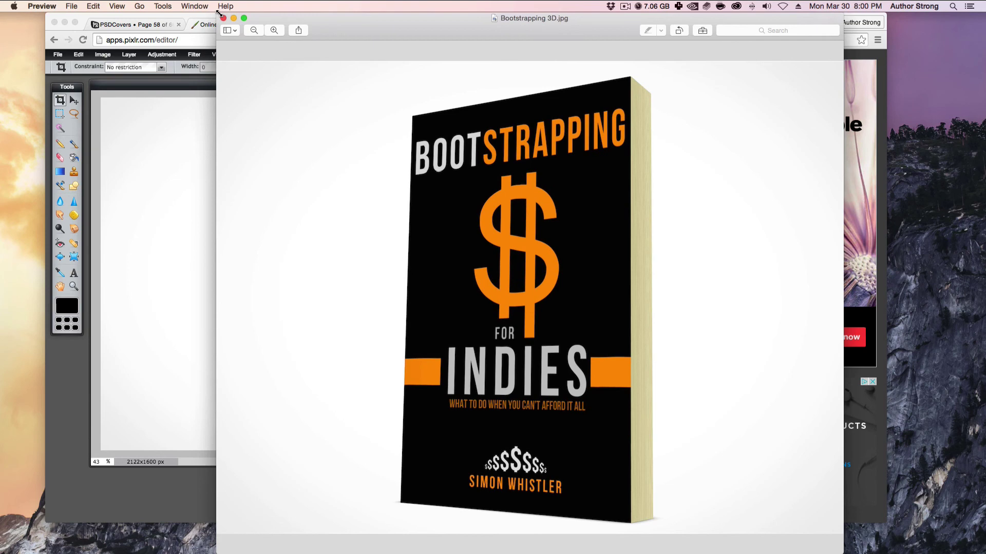
click(244, 17)
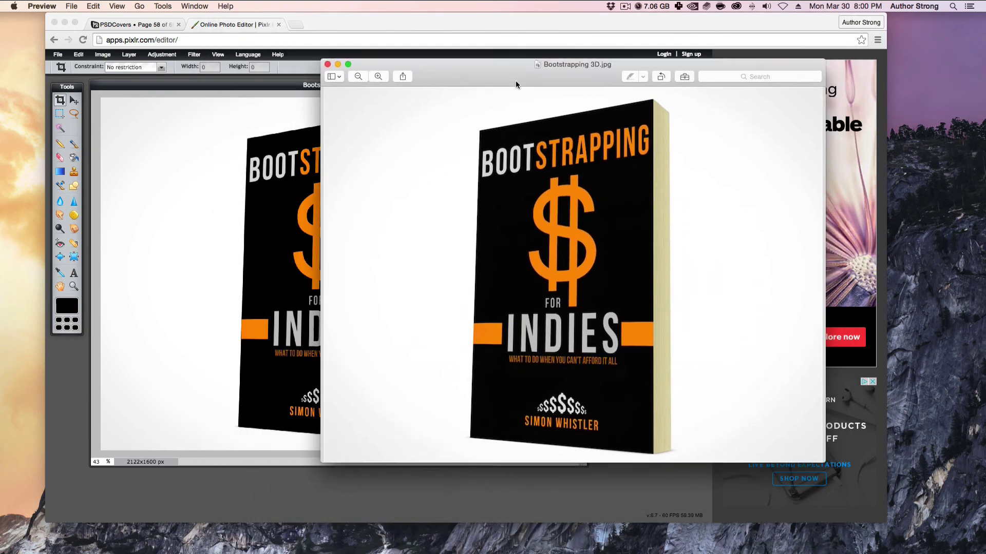
drag(515, 81, 504, 79)
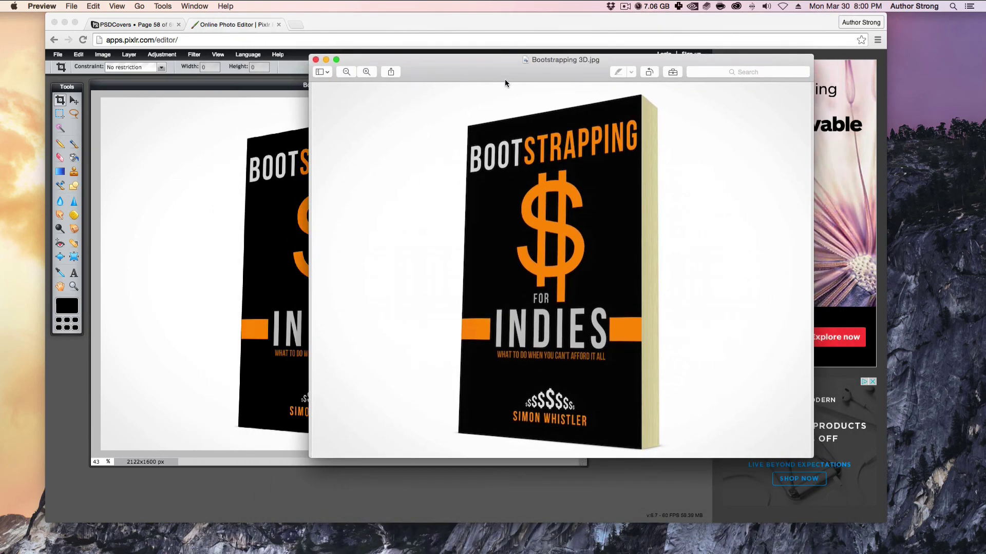